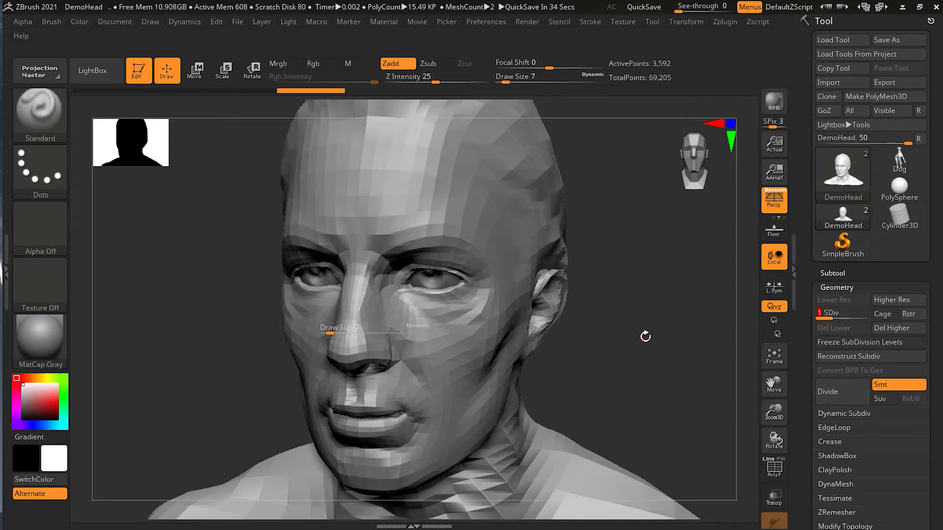
Step the DemoHead up to SDiv 3, then divide twice to reach SDiv 5 (911,807 points).
{"action": "key", "text": "d"}
{"action": "key", "text": "d"}
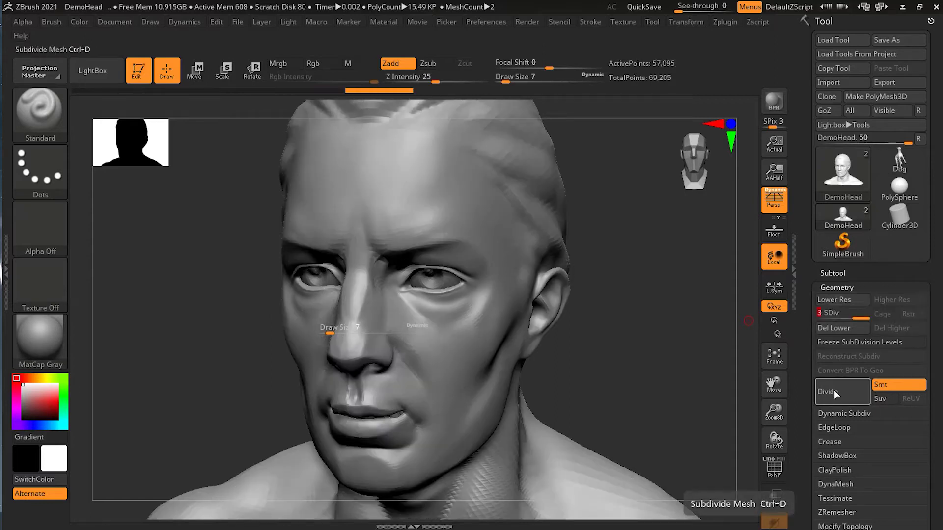
{"action": "left_click", "coordinate": [834, 390]}
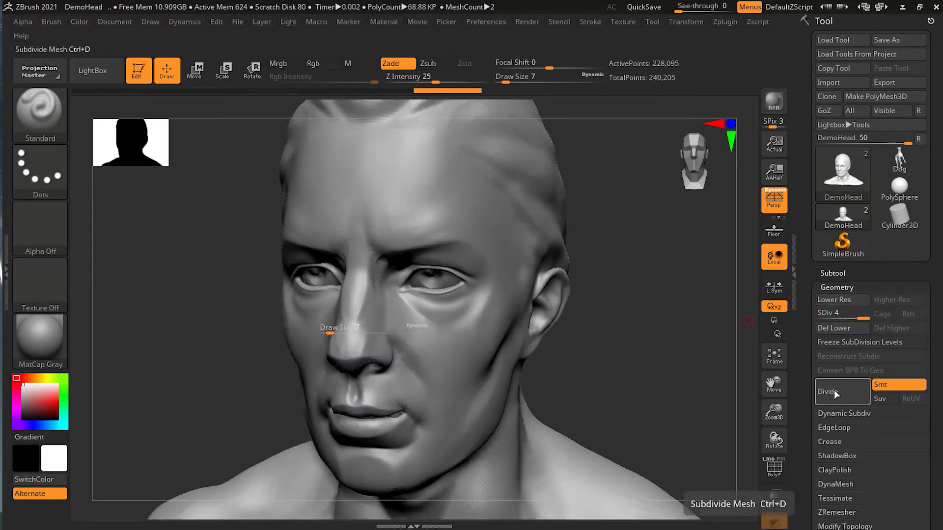
{"action": "left_click", "coordinate": [834, 390]}
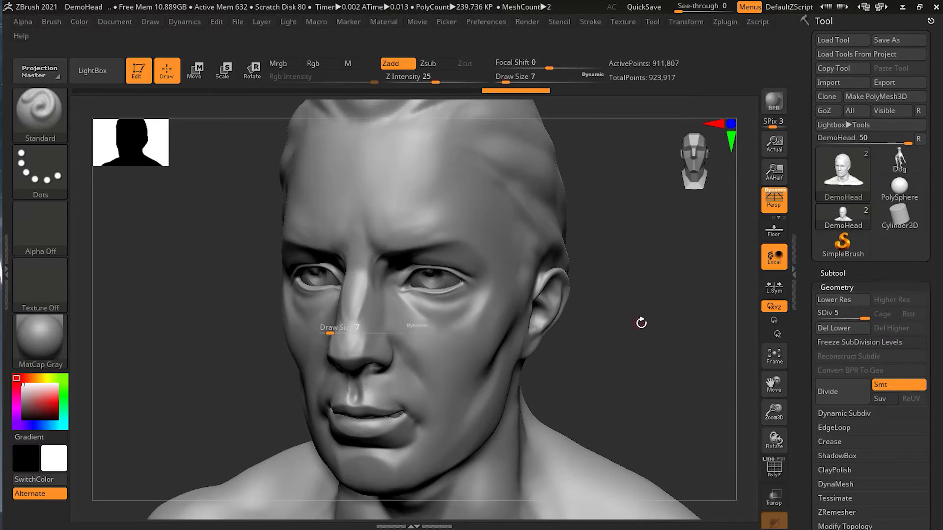
{"action": "mouse_move", "coordinate": [658, 355]}
{"action": "left_mouse_down"}
{"action": "mouse_move", "coordinate": [667, 365]}
{"action": "mouse_move", "coordinate": [642, 345]}
{"action": "mouse_move", "coordinate": [663, 343]}
{"action": "mouse_move", "coordinate": [674, 361]}
{"action": "left_mouse_up"}
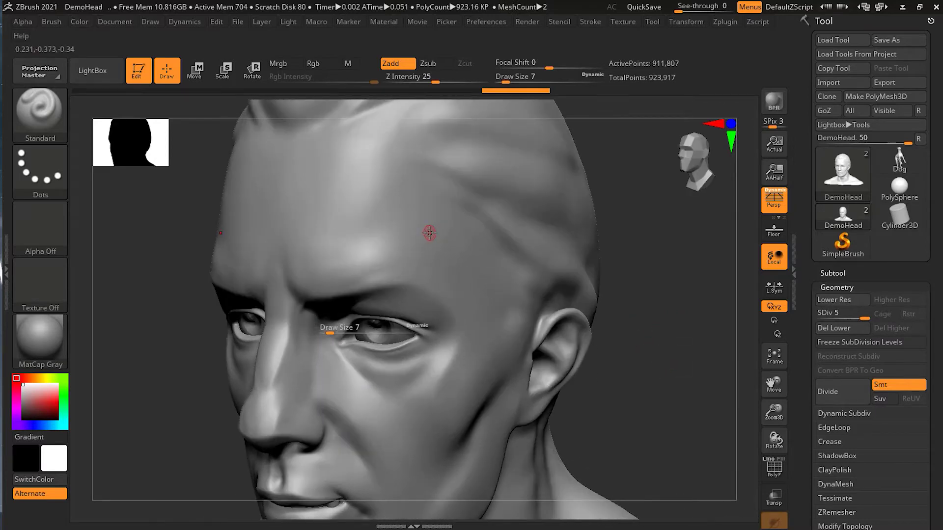
Draw a raised vein stroke on the temple, then smooth it with three softening strokes.
{"action": "mouse_move", "coordinate": [418, 263]}
{"action": "left_mouse_down"}
{"action": "mouse_move", "coordinate": [471, 226]}
{"action": "mouse_move", "coordinate": [443, 256]}
{"action": "mouse_move", "coordinate": [538, 265]}
{"action": "mouse_move", "coordinate": [451, 179]}
{"action": "mouse_move", "coordinate": [437, 266]}
{"action": "mouse_move", "coordinate": [448, 251]}
{"action": "left_mouse_up"}
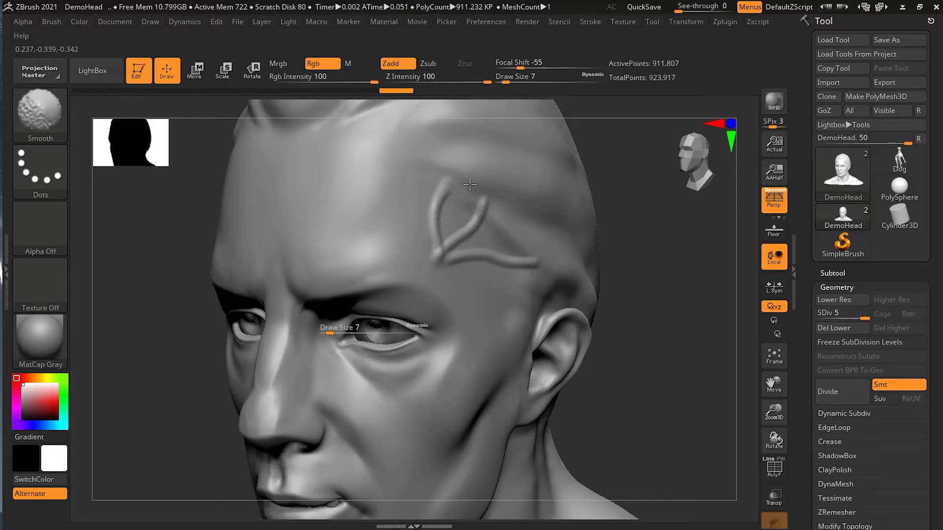
{"action": "mouse_move", "coordinate": [482, 259]}
{"action": "left_mouse_down", "text": "shift"}
{"action": "mouse_move", "coordinate": [490, 268]}
{"action": "mouse_move", "coordinate": [465, 254]}
{"action": "mouse_move", "coordinate": [429, 209]}
{"action": "mouse_move", "coordinate": [433, 199]}
{"action": "mouse_move", "coordinate": [513, 285]}
{"action": "mouse_move", "coordinate": [590, 230]}
{"action": "left_mouse_up", "text": "shift"}
{"action": "mouse_move", "coordinate": [448, 280]}
{"action": "left_mouse_down", "text": "shift"}
{"action": "mouse_move", "coordinate": [552, 273]}
{"action": "mouse_move", "coordinate": [591, 231]}
{"action": "left_mouse_up", "text": "shift"}
{"action": "mouse_move", "coordinate": [667, 270]}
{"action": "left_mouse_down"}
{"action": "mouse_move", "coordinate": [662, 284]}
{"action": "mouse_move", "coordinate": [673, 270]}
{"action": "mouse_move", "coordinate": [679, 284]}
{"action": "mouse_move", "coordinate": [660, 286]}
{"action": "mouse_move", "coordinate": [674, 287]}
{"action": "left_mouse_up"}
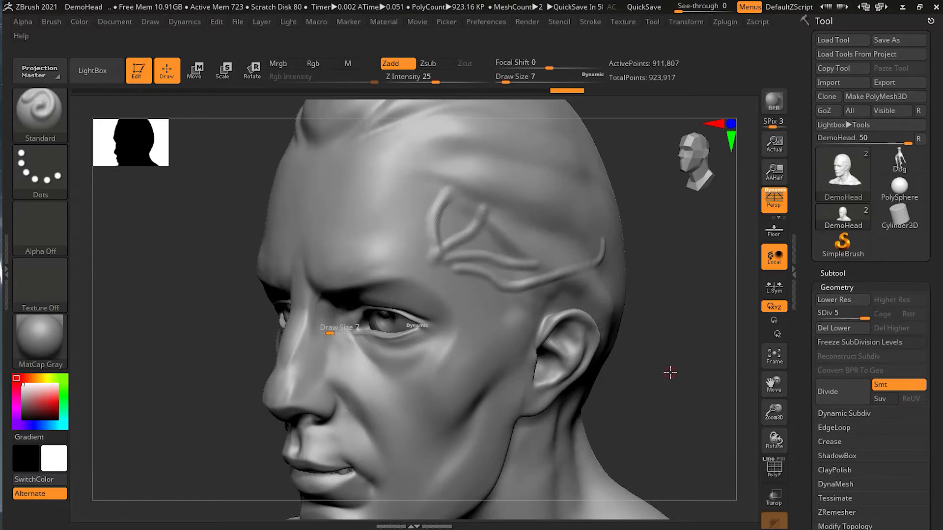
Divide the bust to SDiv 7 (about 14.58 million points) and open the brush library.
{"action": "left_click_drag", "start_coordinate": [670, 372], "coordinate": [623, 374], "text": "alt"}
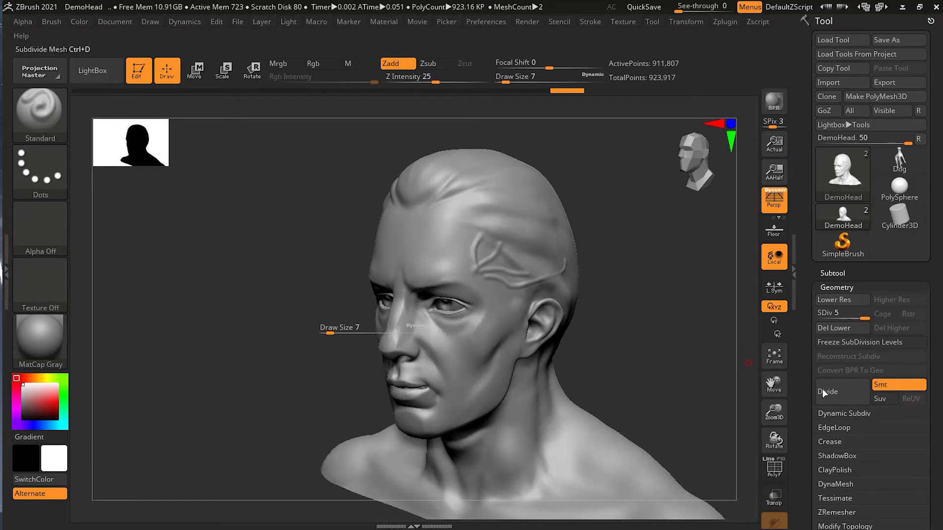
{"action": "left_click", "coordinate": [837, 393]}
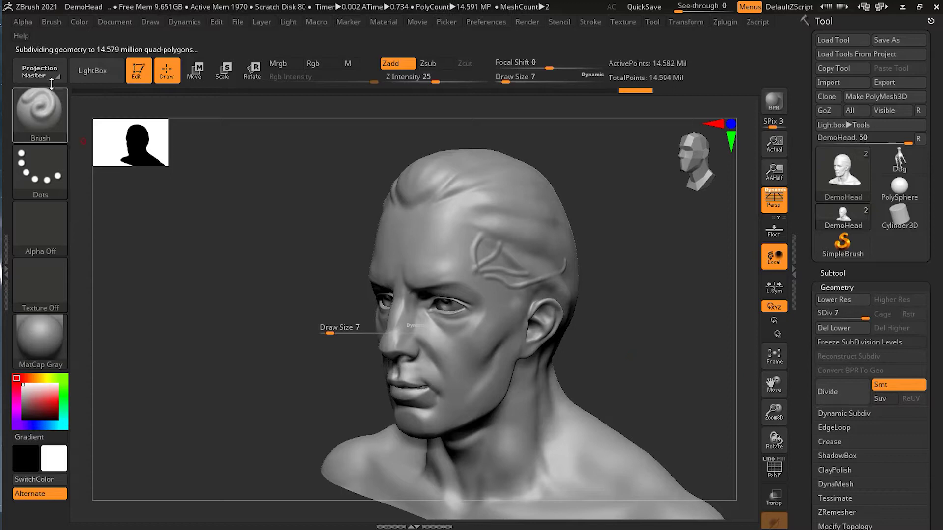
{"action": "left_click", "coordinate": [52, 113]}
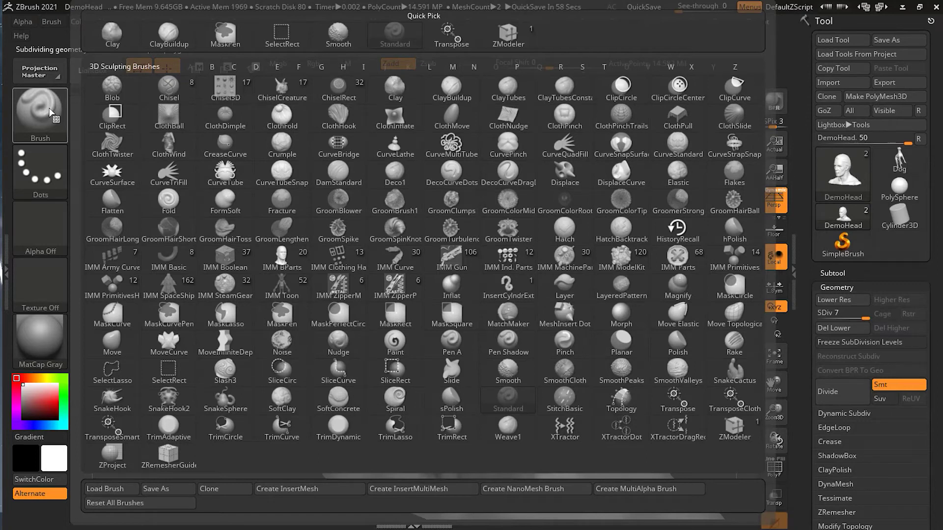
Pick the Blob brush, swap the colours and lighten the colour so the model shows gray.
{"action": "key", "text": "b"}
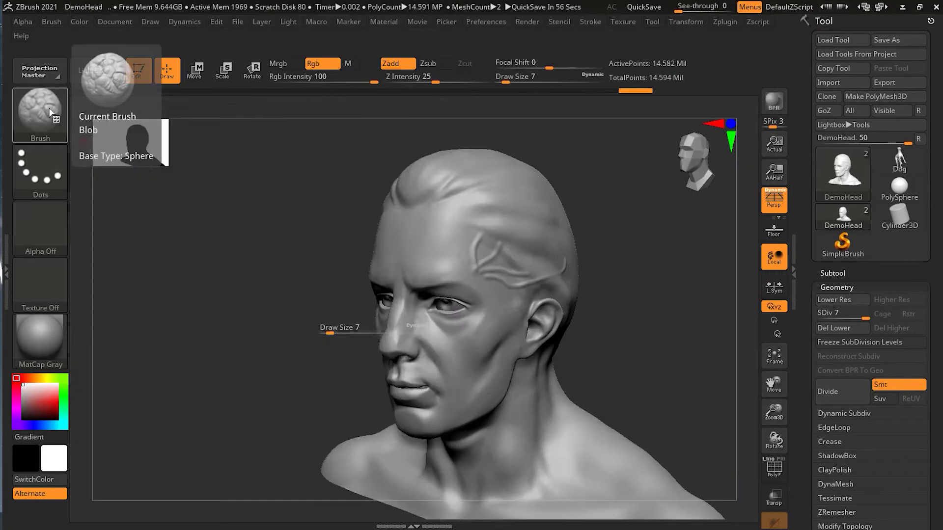
{"action": "key", "text": "m"}
{"action": "key", "text": "v"}
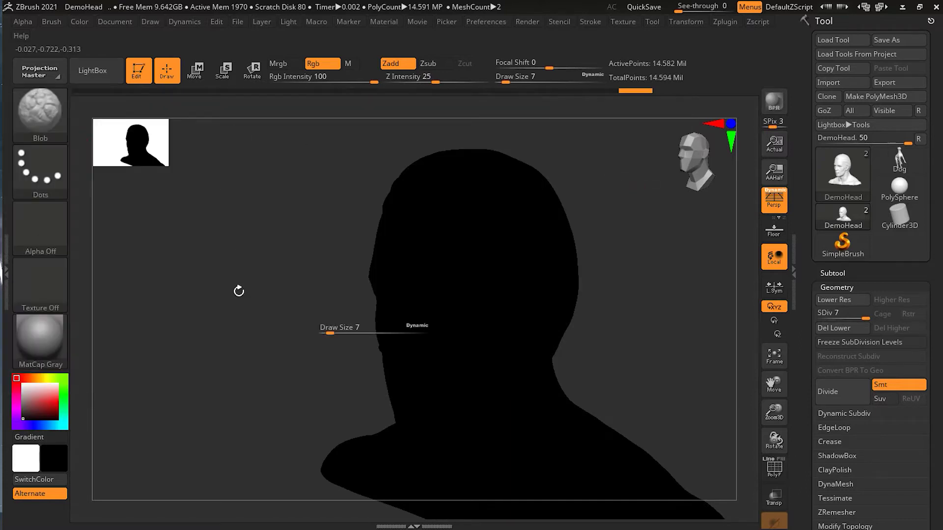
{"action": "left_click_drag", "start_coordinate": [25, 411], "coordinate": [15, 376]}
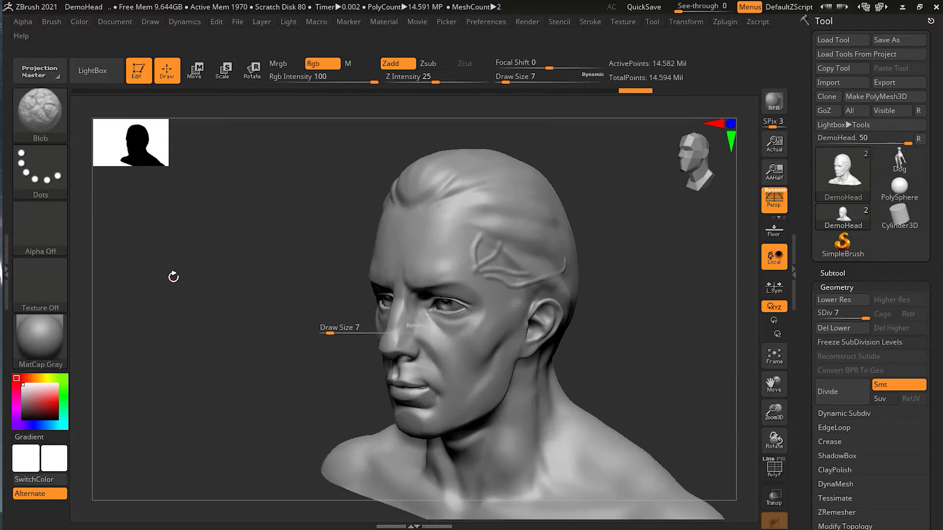
Select the Move brush with the B, M, V shortcut, with Z Intensity at 51.
{"action": "key", "text": "b"}
{"action": "key", "text": "m"}
{"action": "key", "text": "v"}
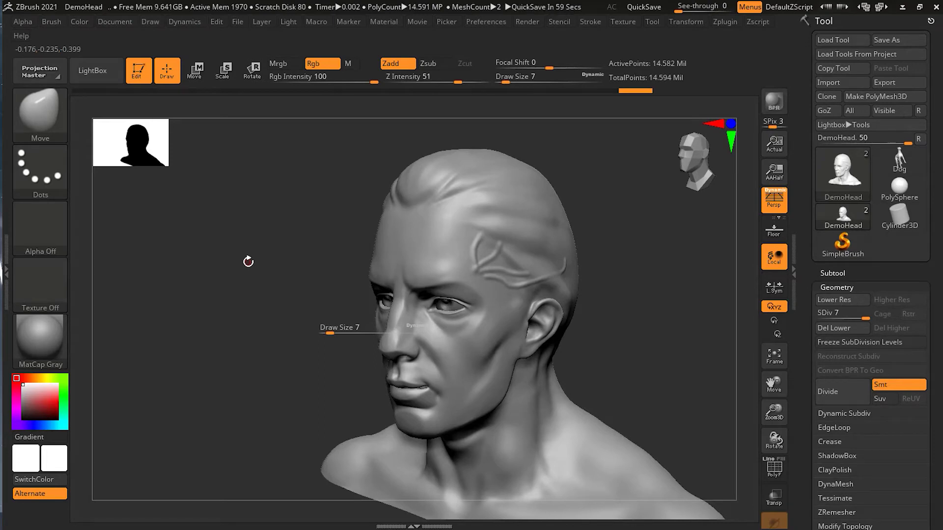
Enlarge the Move brush Draw Size to 182 and turn the head to a frontal view.
{"action": "left_click_drag", "start_coordinate": [248, 261], "coordinate": [280, 287]}
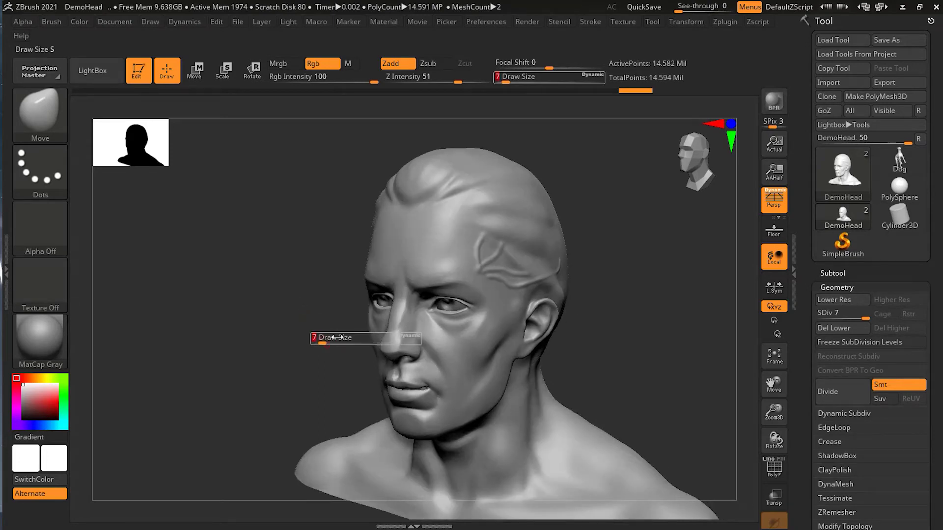
{"action": "left_click_drag", "start_coordinate": [329, 339], "coordinate": [366, 339]}
{"action": "left_click_drag", "start_coordinate": [579, 336], "coordinate": [620, 324]}
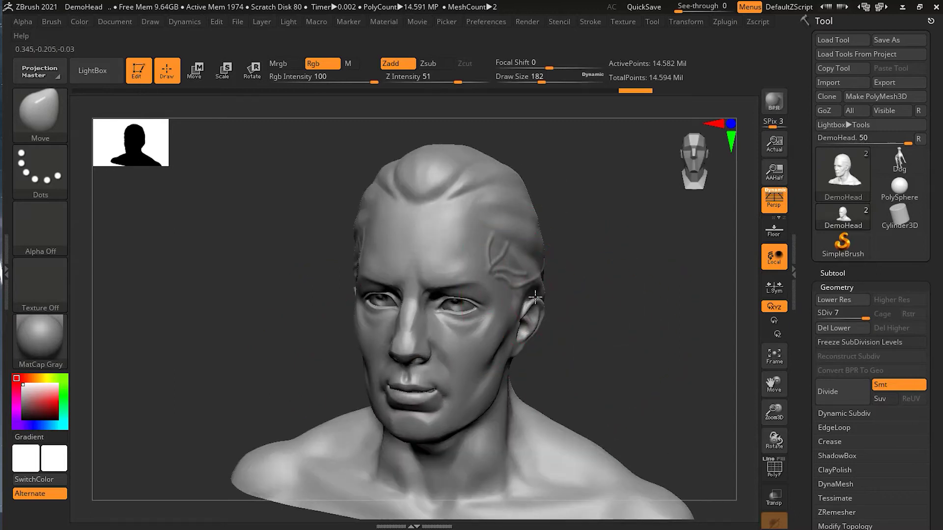
Pull the ears, temples, cheeks and jaw outward, checking from three-quarter and side views.
{"action": "mouse_move", "coordinate": [554, 300]}
{"action": "left_mouse_down"}
{"action": "mouse_move", "coordinate": [584, 306]}
{"action": "mouse_move", "coordinate": [554, 307]}
{"action": "left_mouse_up"}
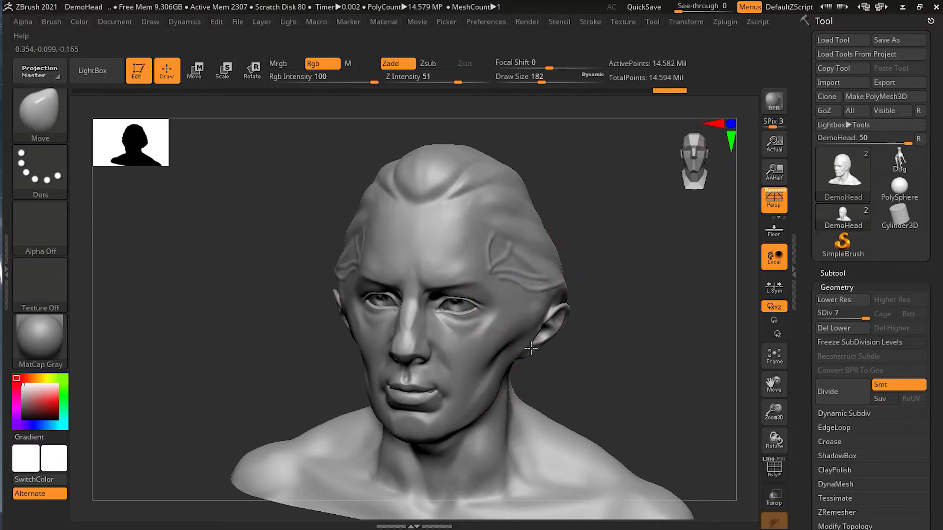
{"action": "left_click_drag", "start_coordinate": [572, 379], "coordinate": [590, 392]}
{"action": "mouse_move", "coordinate": [655, 288]}
{"action": "left_mouse_down"}
{"action": "mouse_move", "coordinate": [635, 286]}
{"action": "mouse_move", "coordinate": [653, 273]}
{"action": "left_mouse_up"}
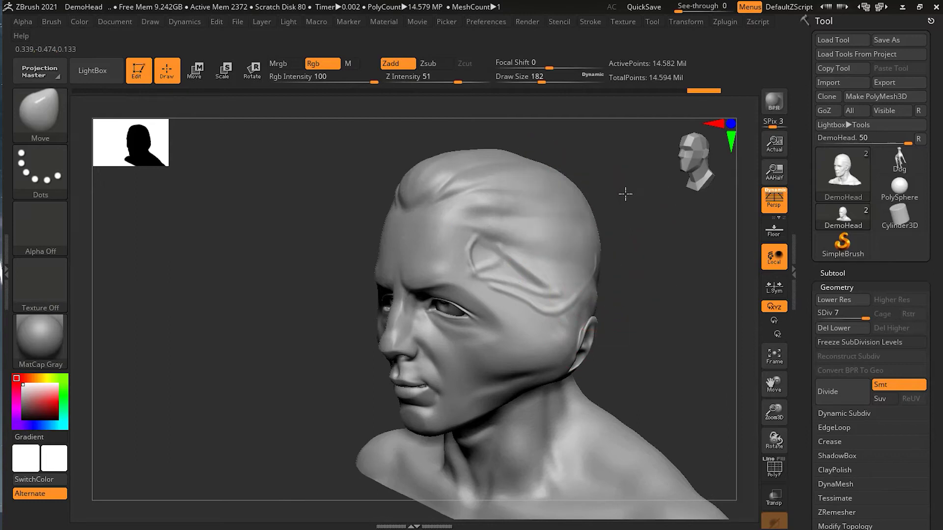
{"action": "mouse_move", "coordinate": [657, 328]}
{"action": "left_mouse_down"}
{"action": "mouse_move", "coordinate": [600, 328]}
{"action": "mouse_move", "coordinate": [682, 324]}
{"action": "left_mouse_up"}
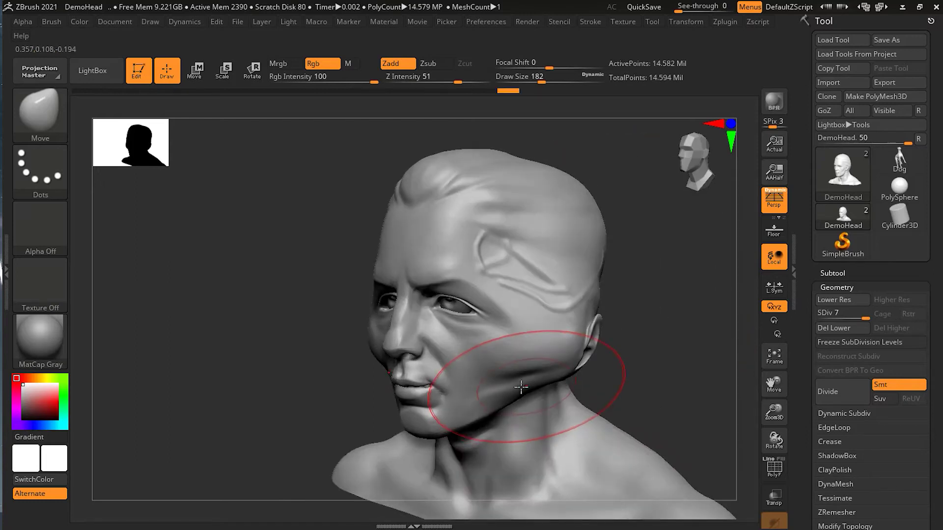
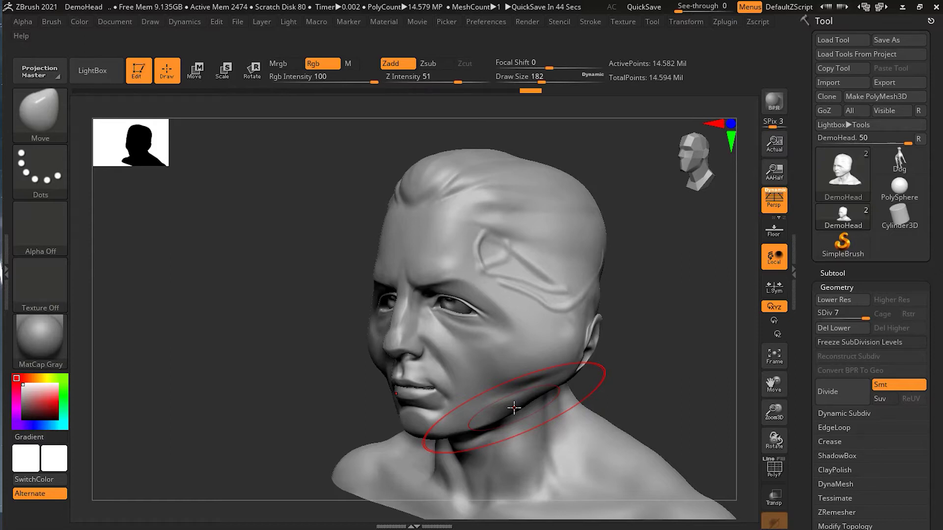
Undo and redo the jaw, back-of-head and ear reshaping to compare, then drop to SDiv 6.
{"action": "key", "text": "ctrl"}
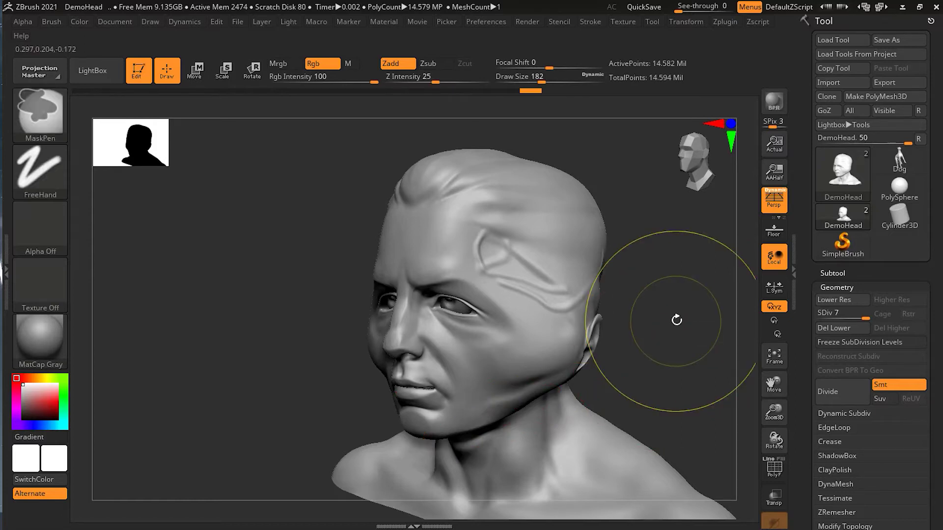
{"action": "key", "text": "ctrl+z"}
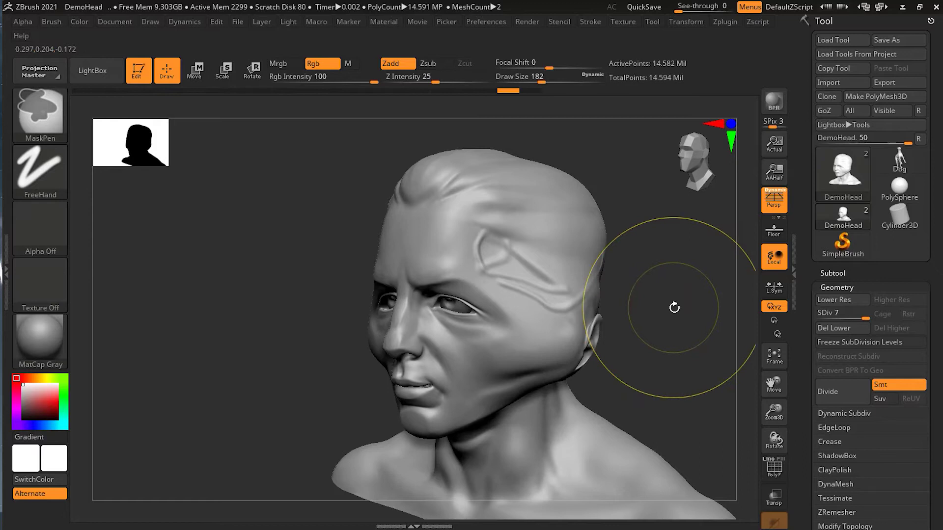
{"action": "key", "text": "ctrl+z"}
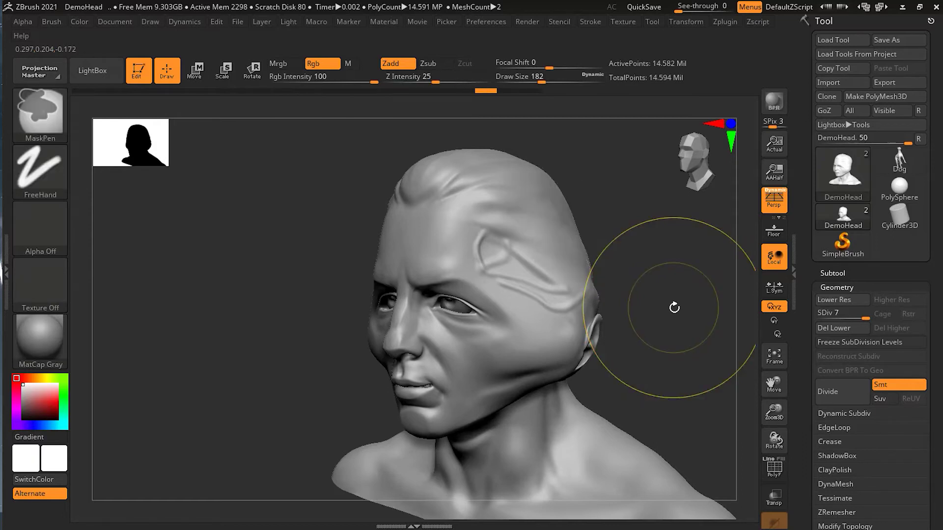
{"action": "key", "text": "ctrl+z"}
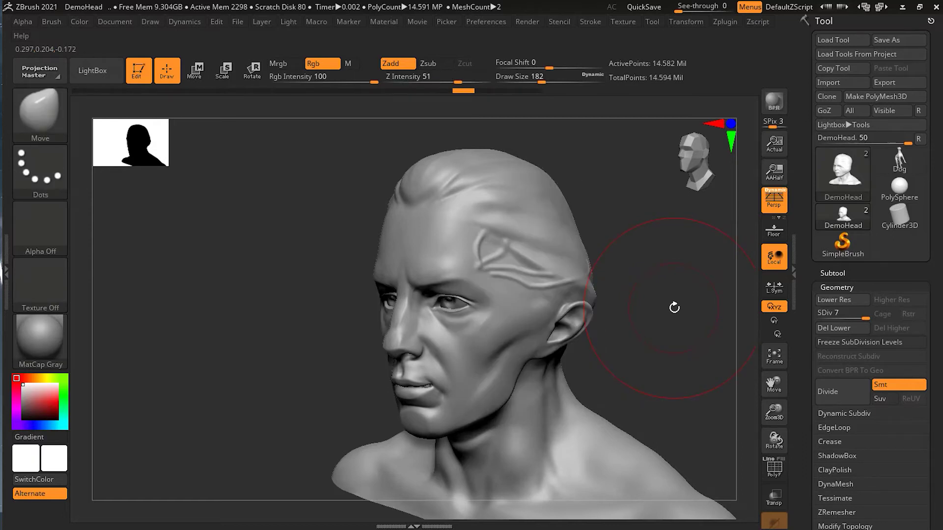
{"action": "key", "text": "ctrl"}
{"action": "key", "text": "ctrl+z"}
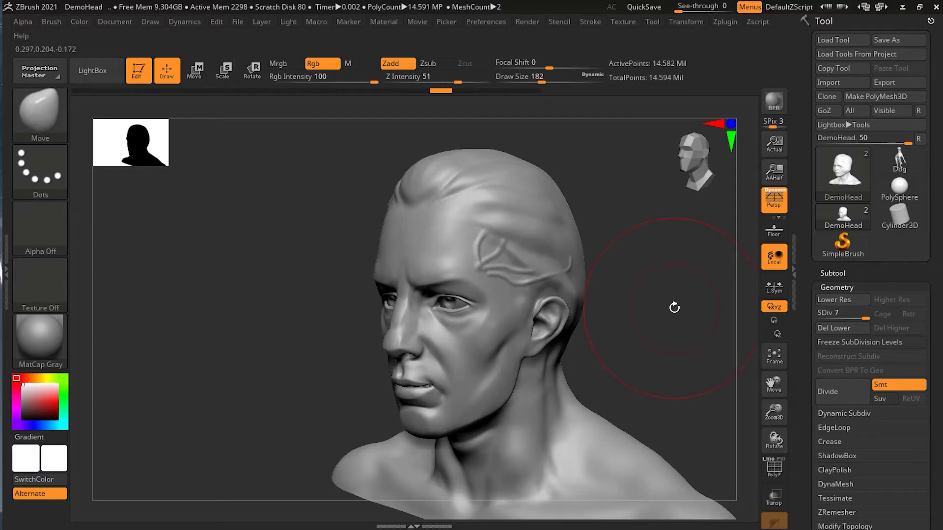
{"action": "key", "text": "shift+d"}
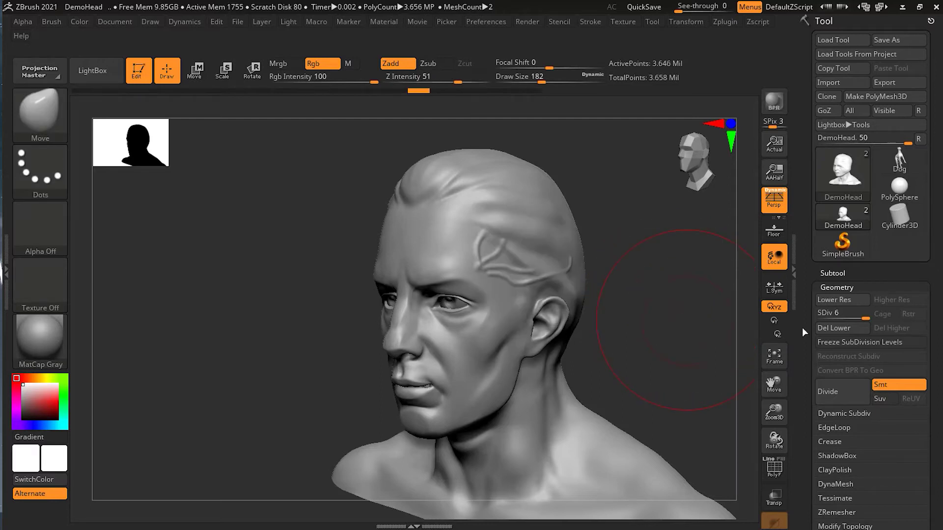
At SDiv 1, pull out the ear side, back of skull and nose, and reshape the jaw line.
{"action": "left_click_drag", "start_coordinate": [864, 315], "coordinate": [810, 316]}
{"action": "left_click_drag", "start_coordinate": [619, 337], "coordinate": [628, 339]}
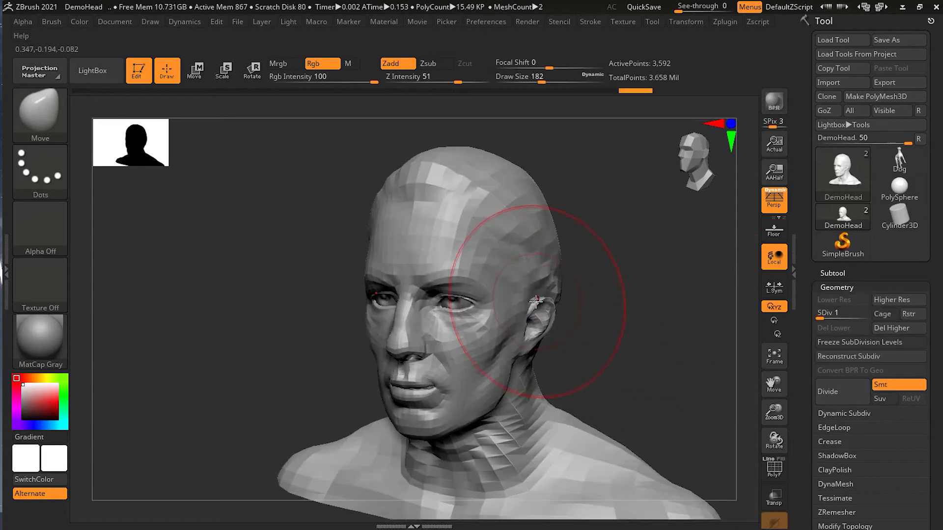
{"action": "mouse_move", "coordinate": [534, 310]}
{"action": "left_mouse_down"}
{"action": "mouse_move", "coordinate": [636, 326]}
{"action": "mouse_move", "coordinate": [590, 246]}
{"action": "mouse_move", "coordinate": [642, 224]}
{"action": "left_mouse_up"}
{"action": "mouse_move", "coordinate": [378, 341]}
{"action": "left_mouse_down"}
{"action": "mouse_move", "coordinate": [347, 359]}
{"action": "mouse_move", "coordinate": [294, 434]}
{"action": "mouse_move", "coordinate": [275, 429]}
{"action": "mouse_move", "coordinate": [368, 445]}
{"action": "left_mouse_up"}
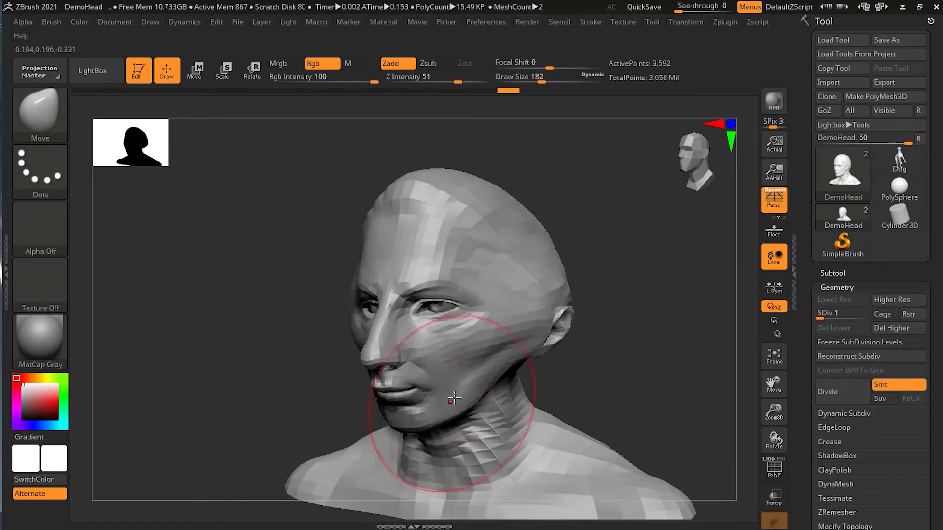
{"action": "left_click_drag", "start_coordinate": [482, 397], "coordinate": [499, 402]}
{"action": "mouse_move", "coordinate": [636, 400]}
{"action": "left_mouse_down"}
{"action": "mouse_move", "coordinate": [671, 381]}
{"action": "mouse_move", "coordinate": [625, 387]}
{"action": "left_mouse_up"}
Raise the subdivision level back to 6 and view the head closer from three-quarter.
{"action": "left_click_drag", "start_coordinate": [821, 317], "coordinate": [852, 316]}
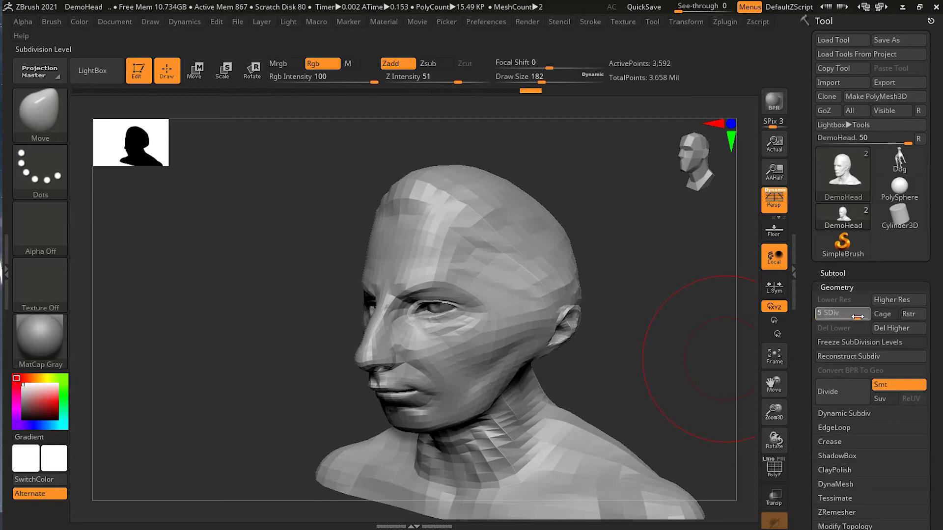
{"action": "mouse_move", "coordinate": [673, 374]}
{"action": "left_mouse_down"}
{"action": "mouse_move", "coordinate": [656, 367]}
{"action": "mouse_move", "coordinate": [685, 364]}
{"action": "left_mouse_up"}
{"action": "left_click_drag", "start_coordinate": [855, 317], "coordinate": [870, 317]}
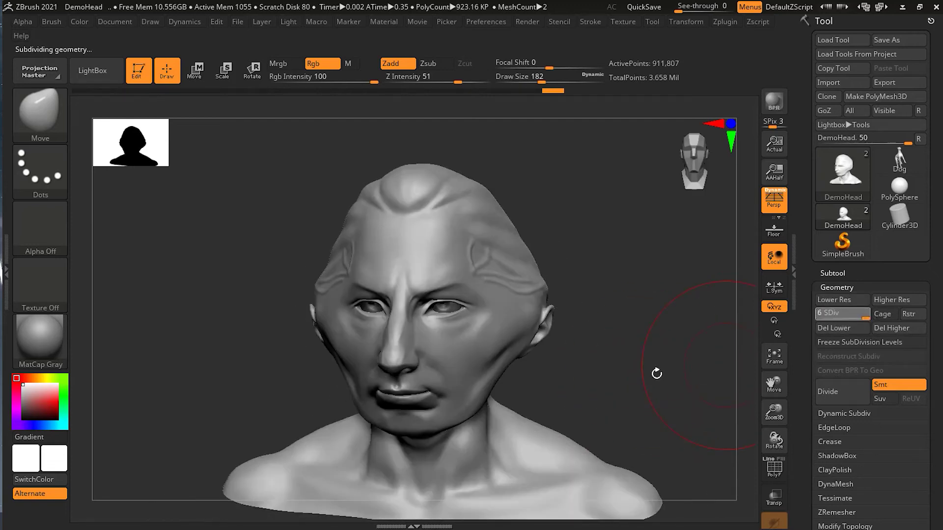
{"action": "left_click_drag", "start_coordinate": [630, 341], "coordinate": [603, 358]}
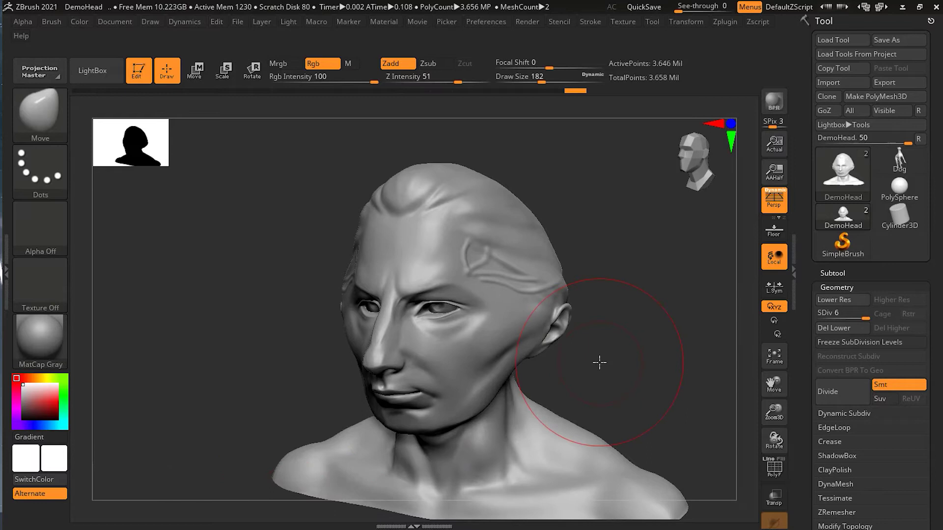
{"action": "left_click_drag", "start_coordinate": [599, 362], "coordinate": [639, 369], "text": "alt"}
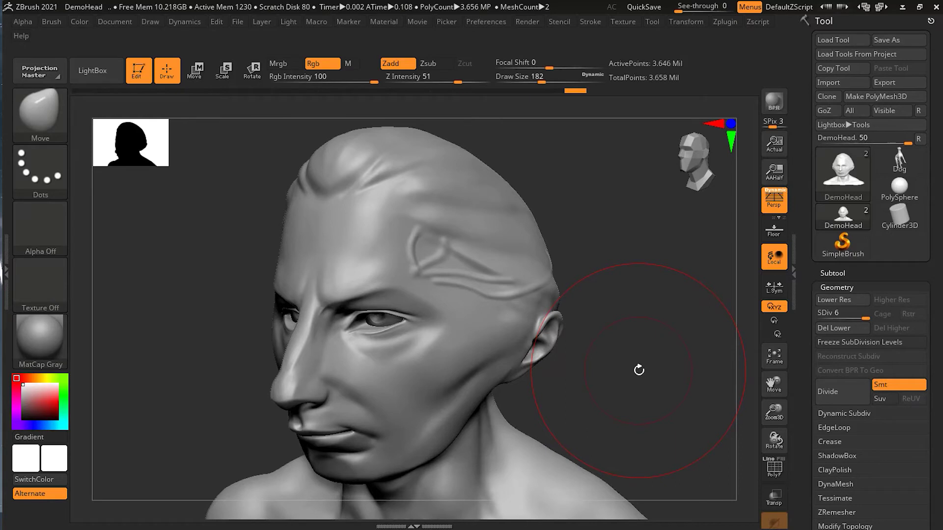
Try the Standard and Pen A brushes and shrink the draw size to a small value.
{"action": "left_click", "coordinate": [54, 110]}
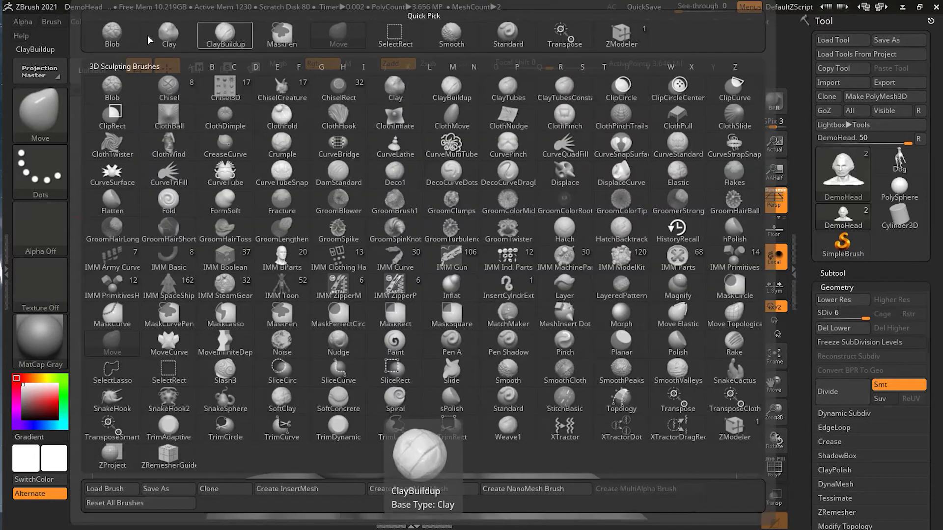
{"action": "left_click", "coordinate": [510, 35]}
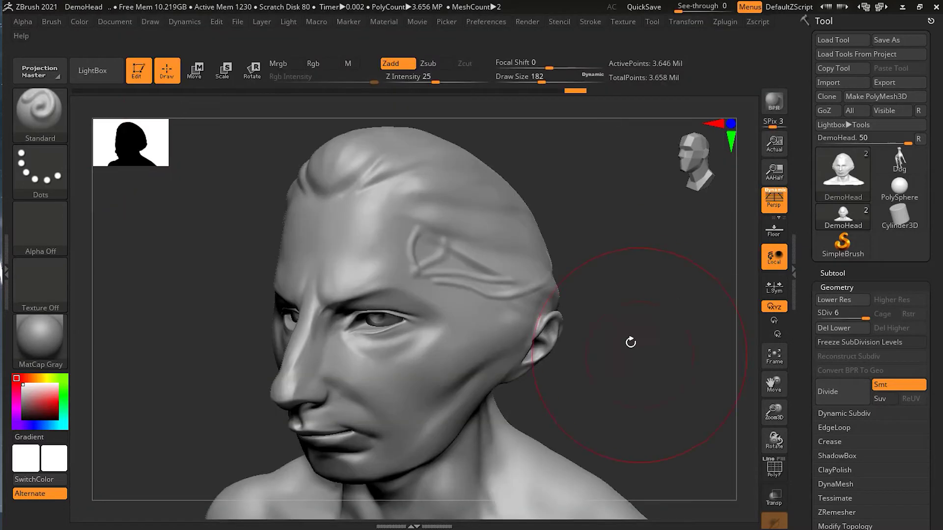
{"action": "left_click_drag", "start_coordinate": [629, 331], "coordinate": [620, 337]}
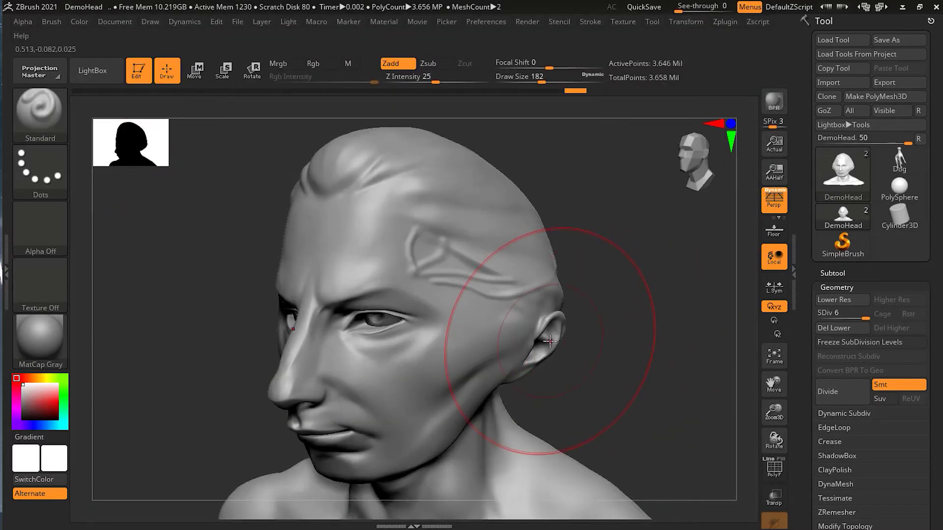
{"action": "key", "text": "b"}
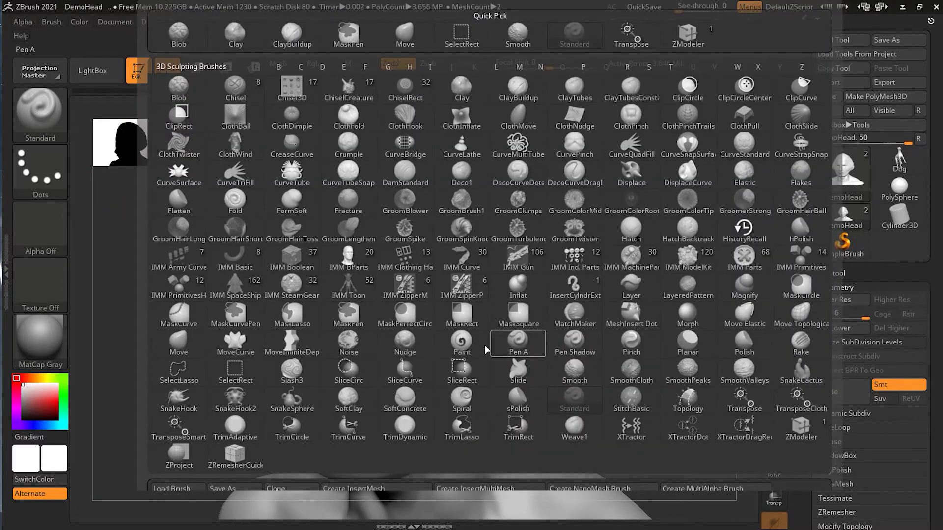
{"action": "left_click", "coordinate": [513, 344]}
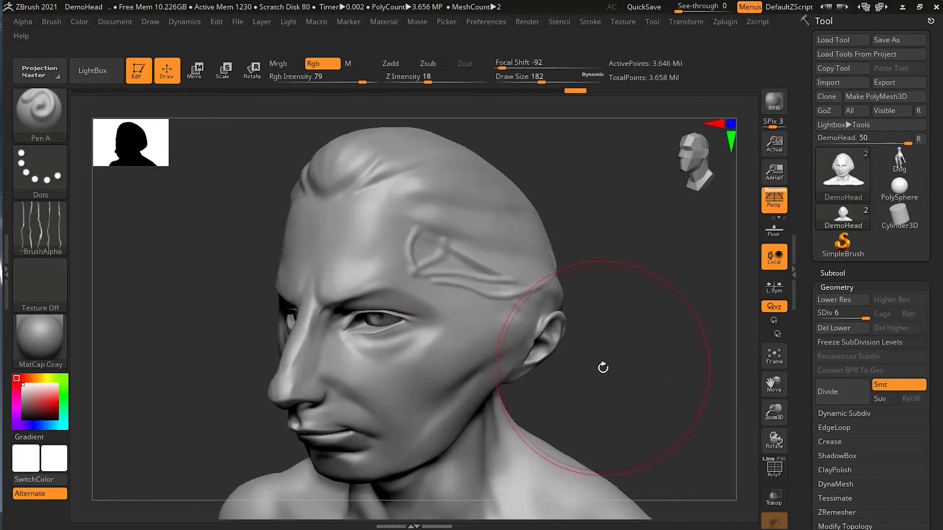
{"action": "key", "text": "s"}
{"action": "left_click_drag", "start_coordinate": [605, 365], "coordinate": [571, 372]}
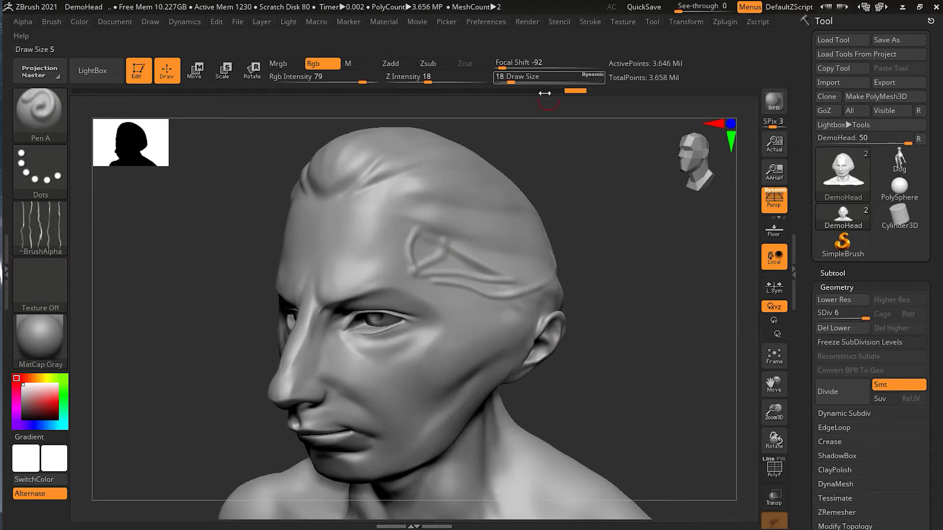
With Standard again, sculpt a ridge from eye to mouth corner, then undo it.
{"action": "left_click", "coordinate": [51, 117]}
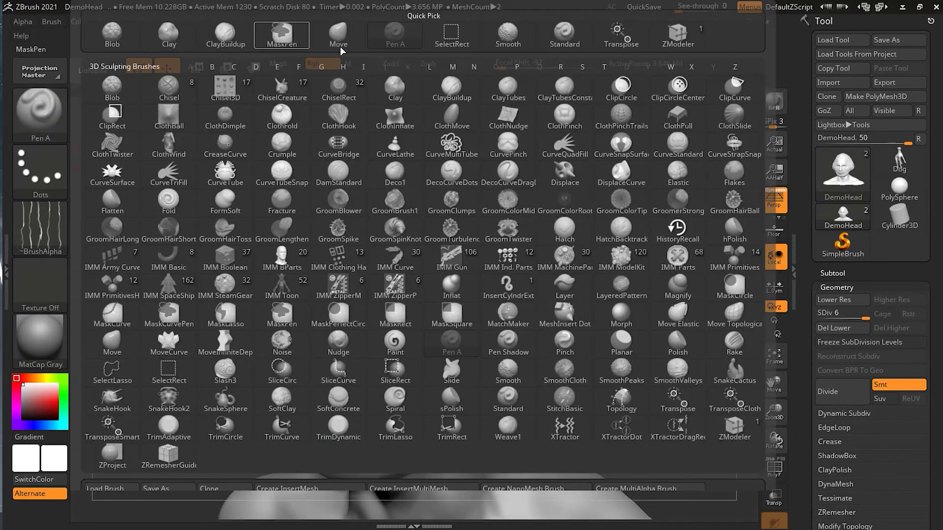
{"action": "left_click", "coordinate": [564, 36]}
{"action": "mouse_move", "coordinate": [471, 317]}
{"action": "left_mouse_down"}
{"action": "mouse_move", "coordinate": [393, 415]}
{"action": "mouse_move", "coordinate": [374, 384]}
{"action": "left_mouse_up"}
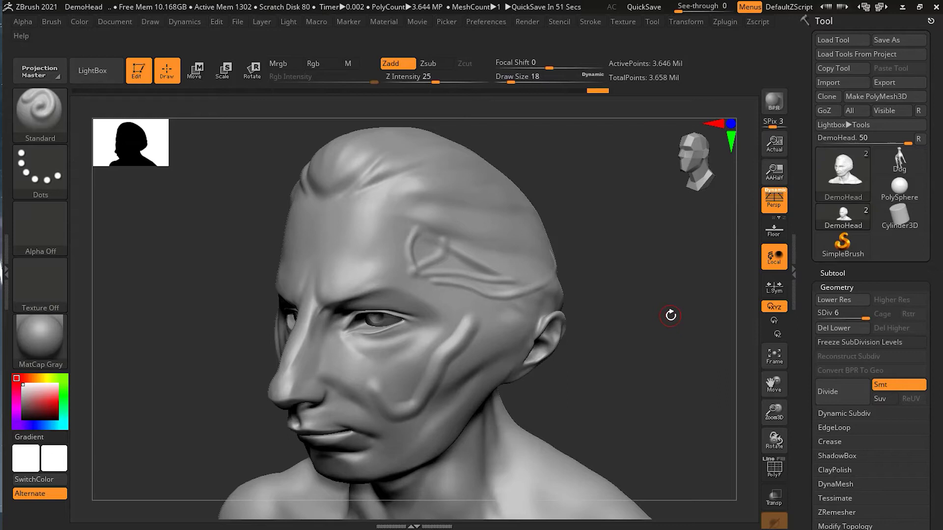
{"action": "key", "text": "ctrl+z"}
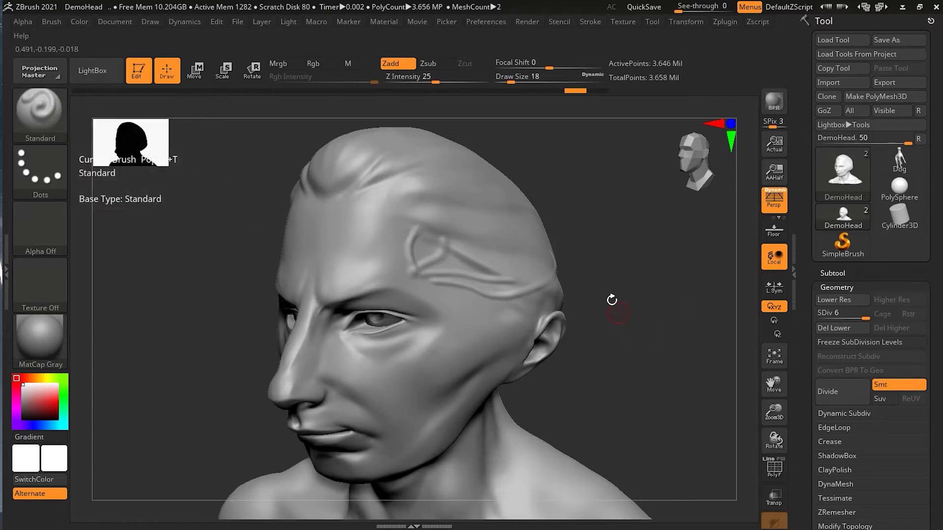
Select the Clay brush with B, C, L and set its draw size to 18.
{"action": "key", "text": "b"}
{"action": "key", "text": "c"}
{"action": "key", "text": "l"}
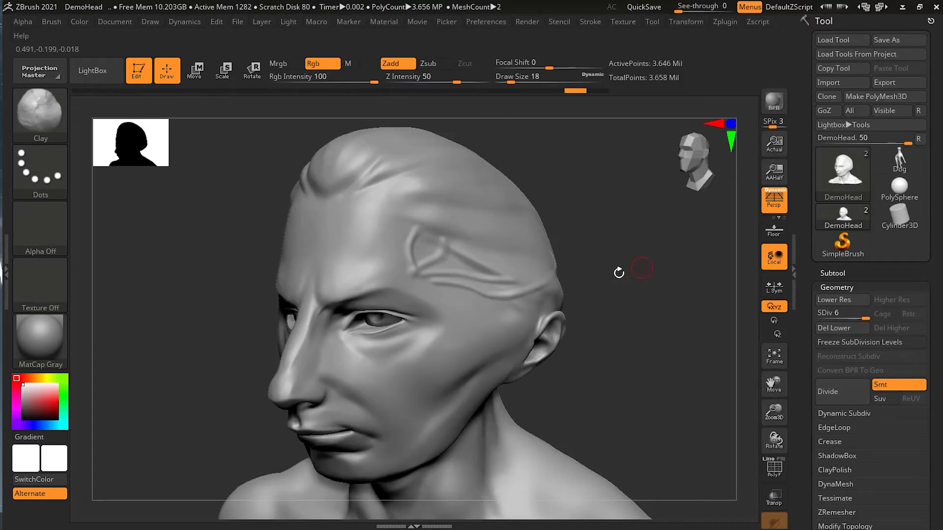
{"action": "key", "text": "bracketright"}
{"action": "key", "text": "bracketright"}
{"action": "mouse_move", "coordinate": [581, 336]}
{"action": "left_mouse_down"}
{"action": "mouse_move", "coordinate": [602, 330]}
{"action": "mouse_move", "coordinate": [593, 378]}
{"action": "mouse_move", "coordinate": [613, 378]}
{"action": "mouse_move", "coordinate": [640, 353]}
{"action": "mouse_move", "coordinate": [633, 366]}
{"action": "left_mouse_up"}
{"action": "mouse_move", "coordinate": [605, 399]}
{"action": "left_mouse_down", "text": "alt"}
{"action": "mouse_move", "coordinate": [679, 374]}
{"action": "mouse_move", "coordinate": [633, 404]}
{"action": "mouse_move", "coordinate": [659, 427]}
{"action": "mouse_move", "coordinate": [627, 441]}
{"action": "left_mouse_up", "text": "alt"}
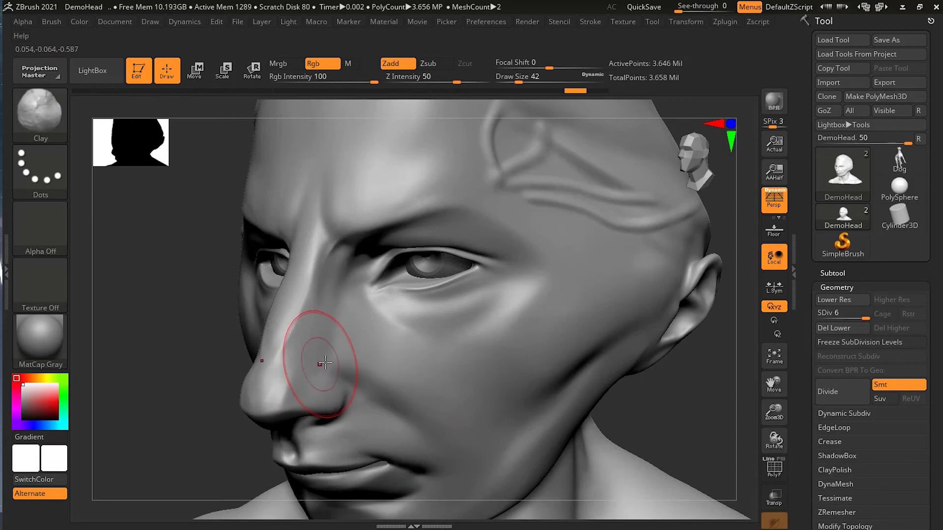
{"action": "key", "text": "["}
{"action": "key", "text": "["}
{"action": "key", "text": "["}
{"action": "key", "text": "["}
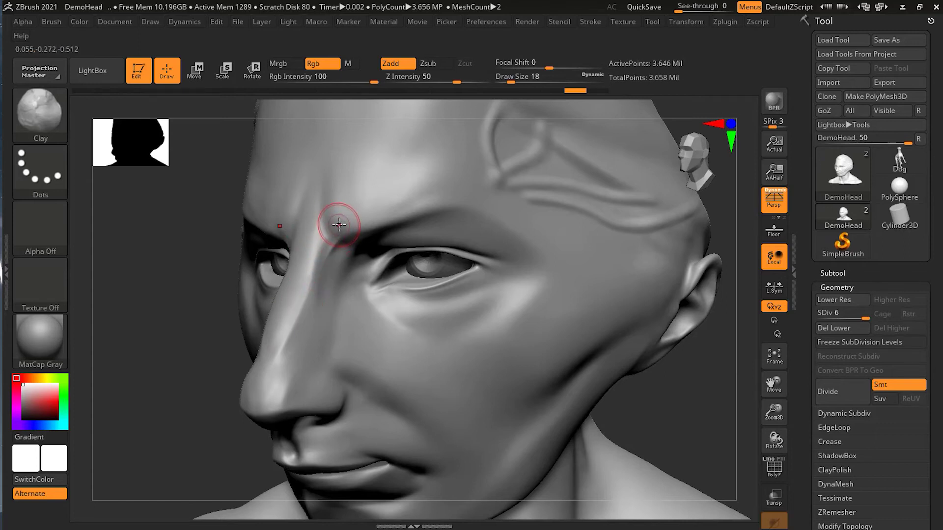
Build clay along the nose bridge, then smooth the nose ridges and upper lip.
{"action": "left_click_drag", "start_coordinate": [337, 225], "coordinate": [295, 339]}
{"action": "mouse_move", "coordinate": [315, 251]}
{"action": "left_mouse_down"}
{"action": "mouse_move", "coordinate": [294, 310]}
{"action": "mouse_move", "coordinate": [295, 407]}
{"action": "mouse_move", "coordinate": [334, 401]}
{"action": "mouse_move", "coordinate": [277, 393]}
{"action": "mouse_move", "coordinate": [307, 327]}
{"action": "left_mouse_up"}
{"action": "mouse_move", "coordinate": [657, 412]}
{"action": "left_mouse_down"}
{"action": "mouse_move", "coordinate": [679, 408]}
{"action": "mouse_move", "coordinate": [631, 409]}
{"action": "mouse_move", "coordinate": [650, 427]}
{"action": "mouse_move", "coordinate": [692, 408]}
{"action": "left_mouse_up"}
{"action": "mouse_move", "coordinate": [314, 225]}
{"action": "left_mouse_down", "text": "shift"}
{"action": "mouse_move", "coordinate": [285, 337]}
{"action": "mouse_move", "coordinate": [311, 294]}
{"action": "mouse_move", "coordinate": [314, 257]}
{"action": "left_mouse_up", "text": "shift"}
{"action": "mouse_move", "coordinate": [188, 353]}
{"action": "left_mouse_down"}
{"action": "mouse_move", "coordinate": [200, 353]}
{"action": "mouse_move", "coordinate": [193, 340]}
{"action": "left_mouse_up"}
{"action": "mouse_move", "coordinate": [652, 415]}
{"action": "left_mouse_down"}
{"action": "mouse_move", "coordinate": [646, 436]}
{"action": "mouse_move", "coordinate": [648, 378]}
{"action": "mouse_move", "coordinate": [648, 412]}
{"action": "left_mouse_up"}
{"action": "mouse_move", "coordinate": [328, 374]}
{"action": "left_mouse_down", "text": "shift"}
{"action": "mouse_move", "coordinate": [274, 371]}
{"action": "mouse_move", "coordinate": [319, 374]}
{"action": "mouse_move", "coordinate": [390, 338]}
{"action": "mouse_move", "coordinate": [375, 385]}
{"action": "mouse_move", "coordinate": [417, 406]}
{"action": "mouse_move", "coordinate": [351, 299]}
{"action": "left_mouse_up", "text": "shift"}
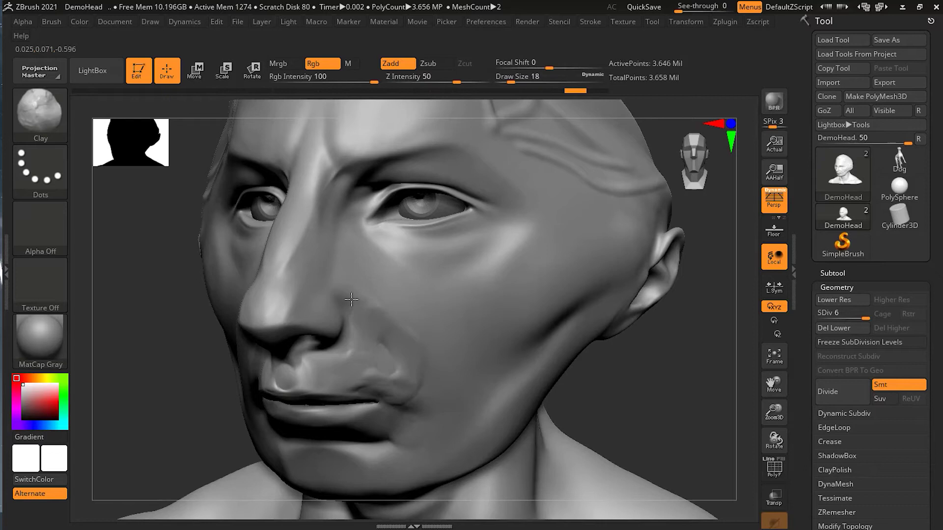
Reshape the nose side and add clay in the cheek hollow, then undo these strokes.
{"action": "mouse_move", "coordinate": [302, 260]}
{"action": "left_mouse_down"}
{"action": "mouse_move", "coordinate": [295, 221]}
{"action": "mouse_move", "coordinate": [284, 327]}
{"action": "mouse_move", "coordinate": [318, 170]}
{"action": "mouse_move", "coordinate": [324, 199]}
{"action": "mouse_move", "coordinate": [366, 157]}
{"action": "mouse_move", "coordinate": [459, 152]}
{"action": "mouse_move", "coordinate": [505, 252]}
{"action": "mouse_move", "coordinate": [489, 284]}
{"action": "left_mouse_up"}
{"action": "left_click_drag", "start_coordinate": [602, 282], "coordinate": [529, 346]}
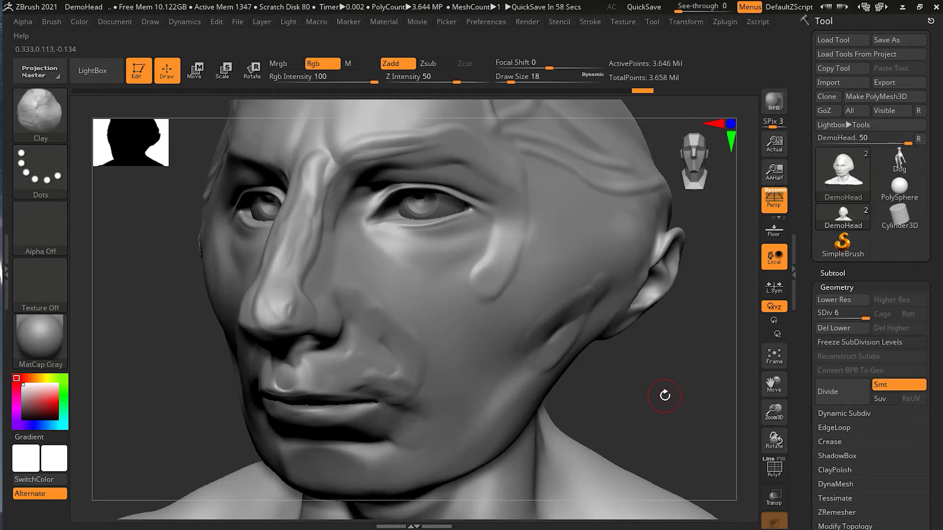
{"action": "key", "text": "ctrl"}
{"action": "key", "text": "ctrl+z"}
{"action": "key", "text": "ctrl+z"}
{"action": "key", "text": "ctrl+z"}
{"action": "key", "text": "ctrl+z"}
{"action": "key", "text": "ctrl+z"}
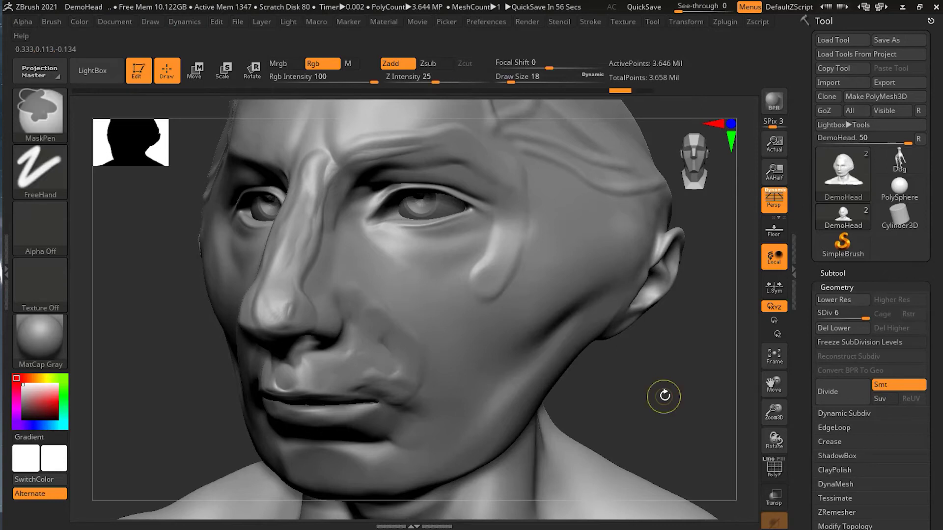
{"action": "key", "text": "ctrl+z"}
{"action": "key", "text": "ctrl+z"}
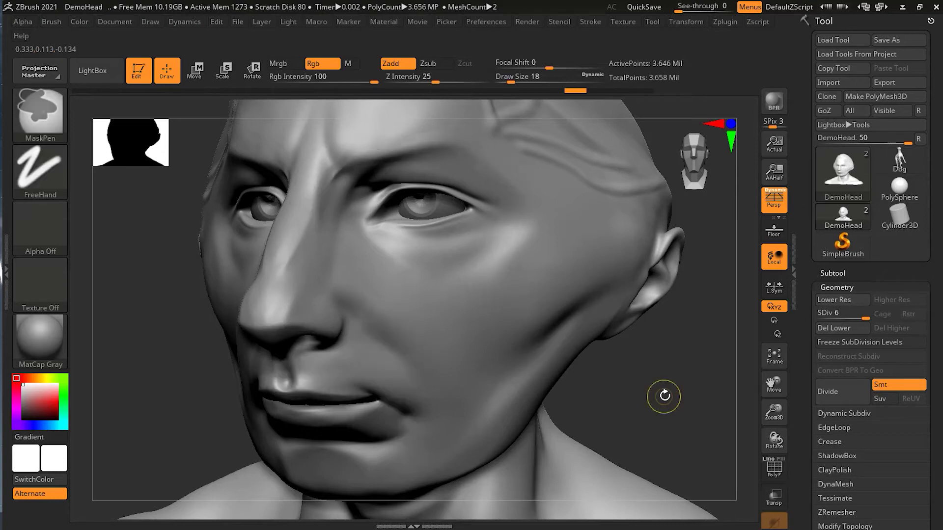
At the lowest subdivision level, reshape the nose tip and soften the mouth corner and smile line.
{"action": "left_click_drag", "start_coordinate": [849, 319], "coordinate": [800, 319]}
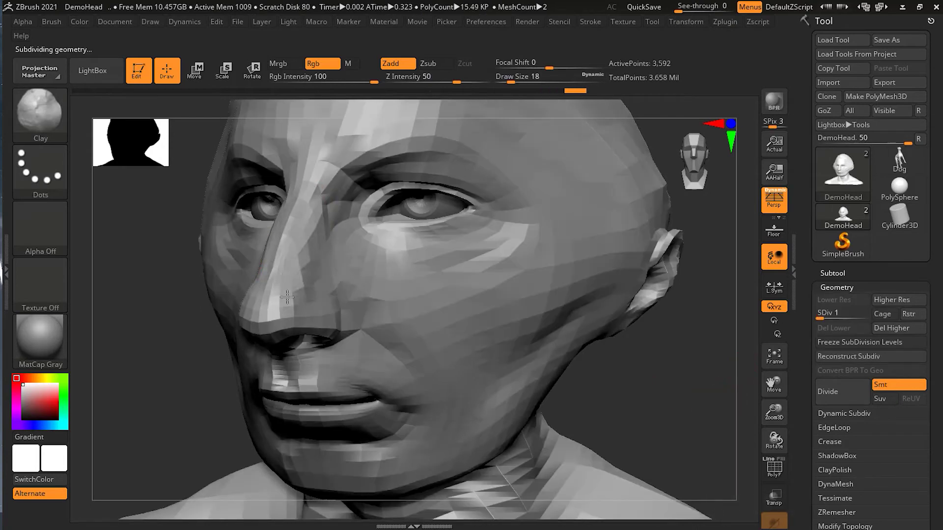
{"action": "left_click_drag", "start_coordinate": [286, 296], "coordinate": [278, 316]}
{"action": "mouse_move", "coordinate": [392, 409]}
{"action": "left_mouse_down"}
{"action": "mouse_move", "coordinate": [412, 417]}
{"action": "mouse_move", "coordinate": [346, 285]}
{"action": "left_mouse_up"}
Reshape the brow, raise SDiv, deepen the nose-side crease, then step down to SDiv 2.
{"action": "left_click_drag", "start_coordinate": [343, 152], "coordinate": [310, 228]}
{"action": "left_click_drag", "start_coordinate": [822, 318], "coordinate": [853, 319]}
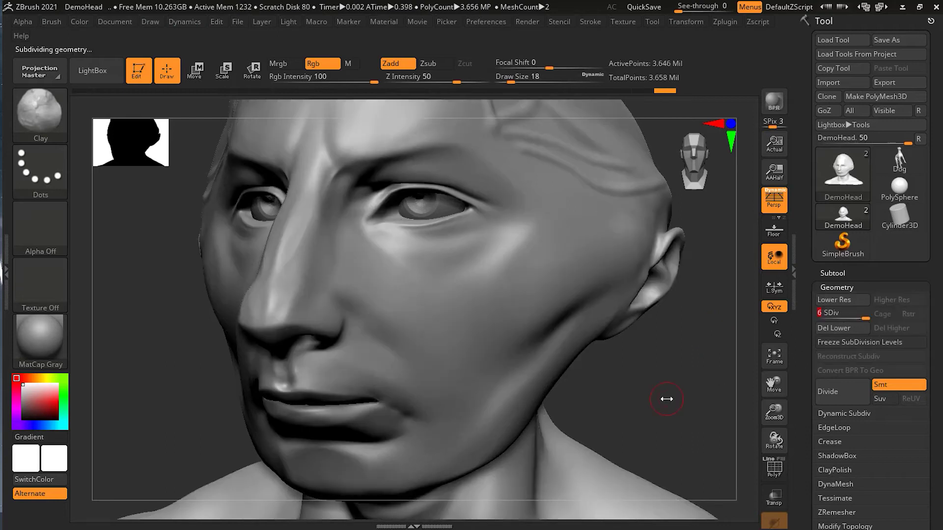
{"action": "left_click_drag", "start_coordinate": [662, 398], "coordinate": [650, 396]}
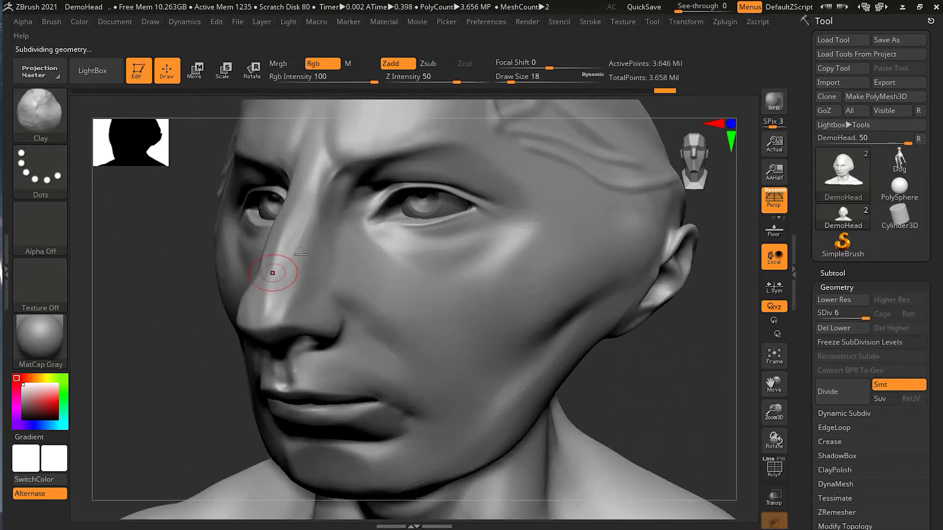
{"action": "mouse_move", "coordinate": [315, 177]}
{"action": "left_mouse_down"}
{"action": "mouse_move", "coordinate": [273, 315]}
{"action": "mouse_move", "coordinate": [281, 224]}
{"action": "mouse_move", "coordinate": [311, 157]}
{"action": "left_mouse_up"}
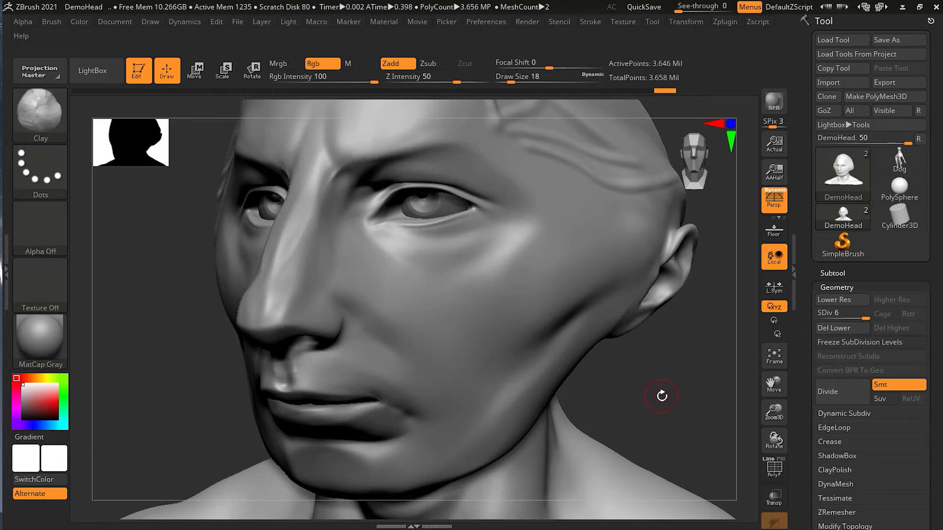
{"action": "left_click", "coordinate": [858, 326]}
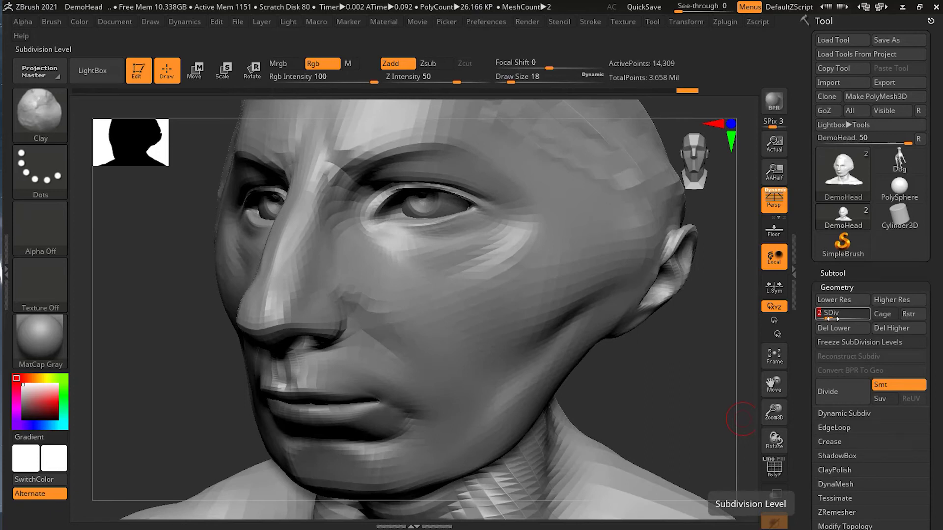
Reshape the philtrum and lips with Clay, then return to the highest subdivision level.
{"action": "left_click_drag", "start_coordinate": [641, 406], "coordinate": [581, 400]}
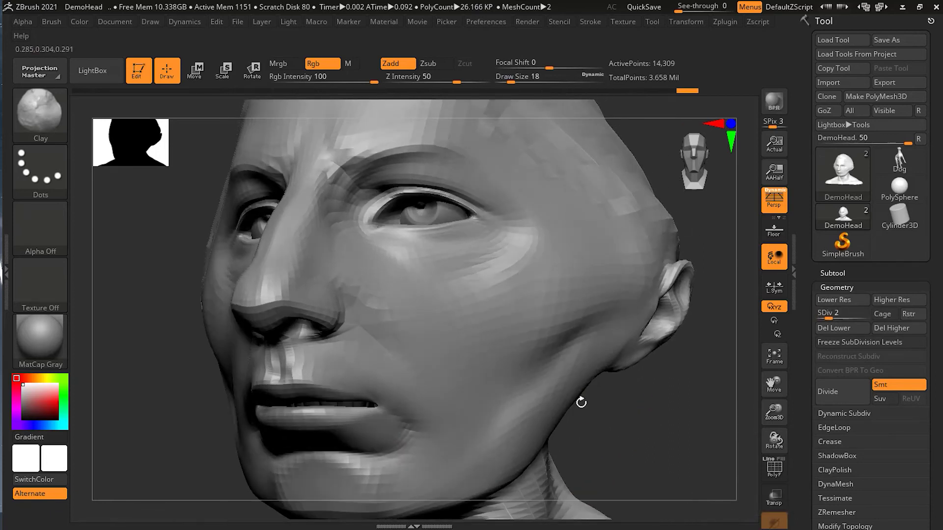
{"action": "mouse_move", "coordinate": [284, 369]}
{"action": "left_mouse_down"}
{"action": "mouse_move", "coordinate": [398, 410]}
{"action": "mouse_move", "coordinate": [357, 439]}
{"action": "mouse_move", "coordinate": [372, 452]}
{"action": "mouse_move", "coordinate": [353, 457]}
{"action": "left_mouse_up"}
{"action": "key", "text": "ctrl+d"}
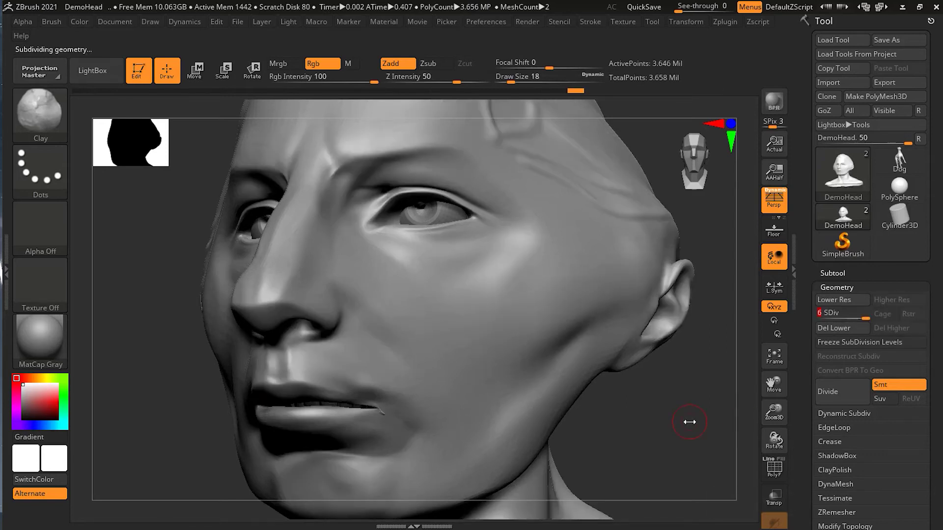
Orbit to a more frontal view and set the brush draw size to 51.
{"action": "mouse_move", "coordinate": [659, 423]}
{"action": "left_mouse_down"}
{"action": "mouse_move", "coordinate": [681, 429]}
{"action": "mouse_move", "coordinate": [675, 408]}
{"action": "mouse_move", "coordinate": [625, 411]}
{"action": "left_mouse_up"}
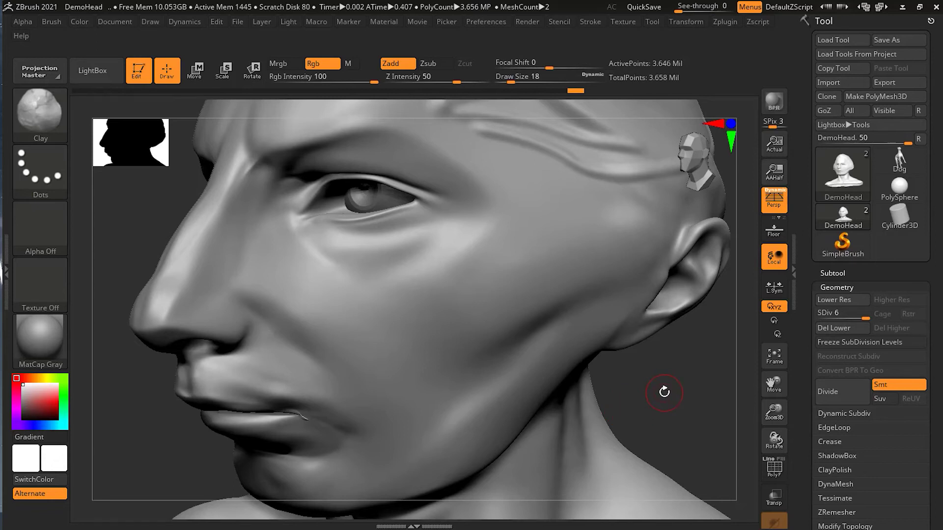
{"action": "mouse_move", "coordinate": [680, 385]}
{"action": "left_mouse_down"}
{"action": "mouse_move", "coordinate": [606, 377]}
{"action": "mouse_move", "coordinate": [720, 377]}
{"action": "mouse_move", "coordinate": [645, 381]}
{"action": "left_mouse_up"}
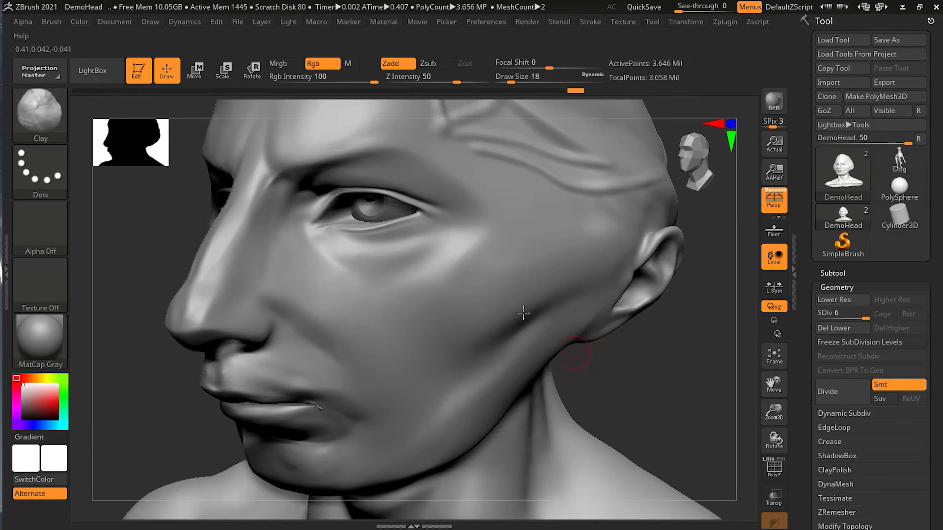
{"action": "key", "text": "s"}
{"action": "left_click_drag", "start_coordinate": [463, 309], "coordinate": [472, 309]}
{"action": "mouse_move", "coordinate": [431, 89]}
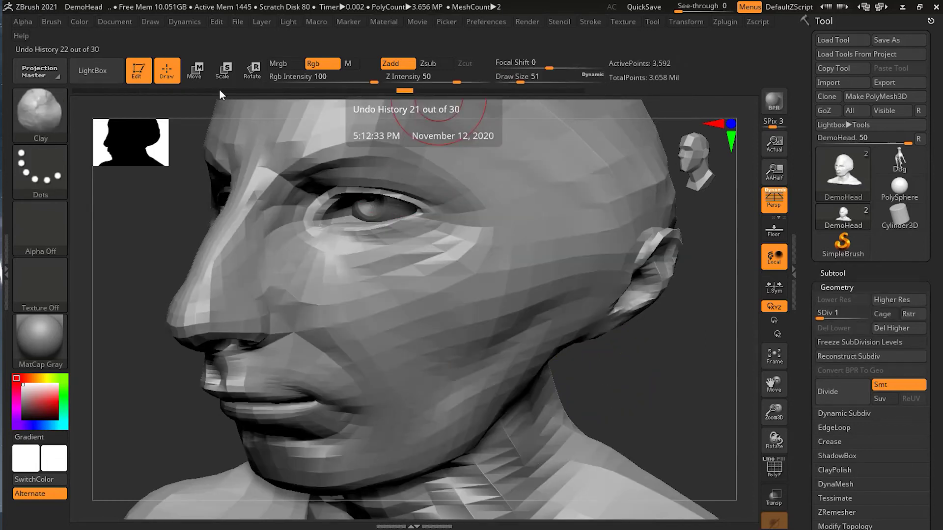
Roll back to an early Undo History state and divide the head up to SDiv 6.
{"action": "left_click", "coordinate": [85, 91]}
{"action": "left_click_drag", "start_coordinate": [617, 345], "coordinate": [712, 386]}
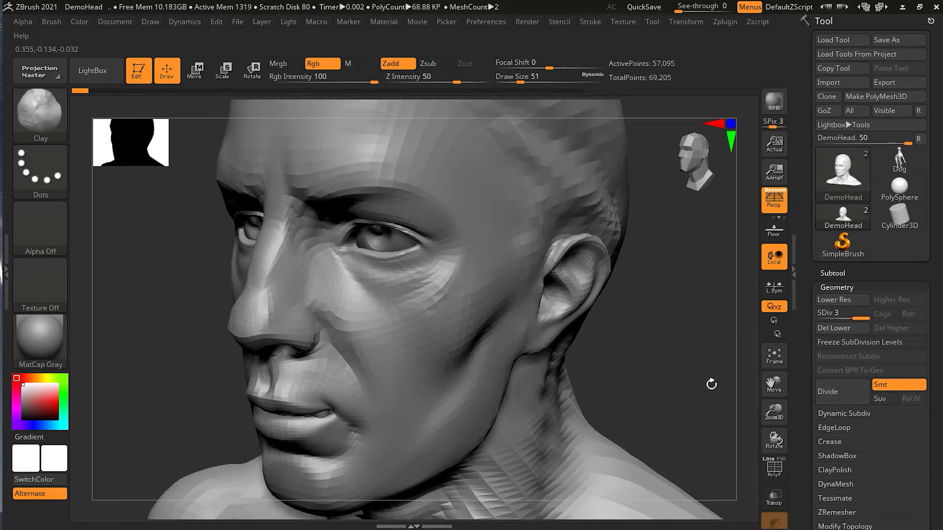
{"action": "left_click", "coordinate": [834, 395]}
{"action": "left_click", "coordinate": [837, 393]}
{"action": "left_click", "coordinate": [837, 393]}
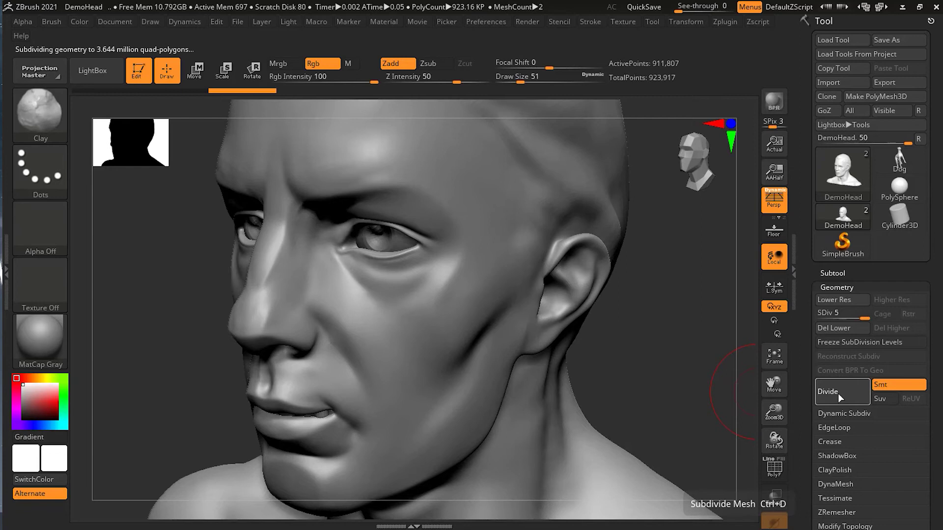
Set the draw size to 20 and smooth the nose bridge down toward the tip.
{"action": "left_click_drag", "start_coordinate": [667, 383], "coordinate": [718, 408], "text": "alt"}
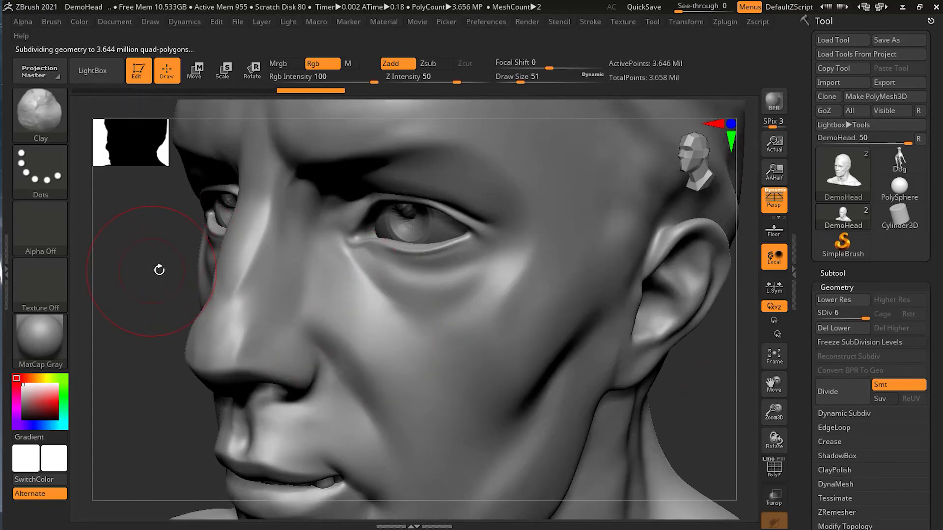
{"action": "key", "text": "s"}
{"action": "mouse_move", "coordinate": [158, 273]}
{"action": "left_mouse_down"}
{"action": "mouse_move", "coordinate": [140, 269]}
{"action": "mouse_move", "coordinate": [155, 252]}
{"action": "left_mouse_up"}
{"action": "key", "text": "s"}
{"action": "key", "text": "shift"}
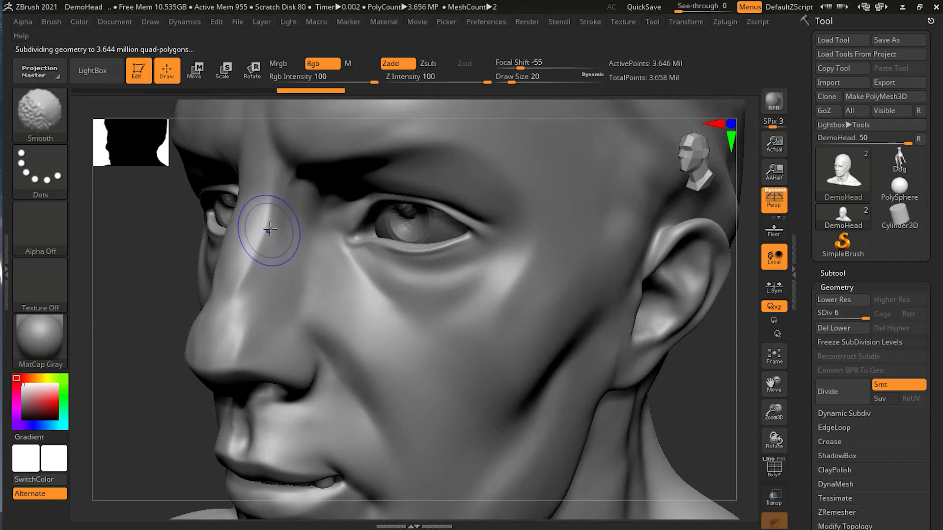
{"action": "left_click_drag", "start_coordinate": [269, 220], "coordinate": [250, 271], "text": "shift"}
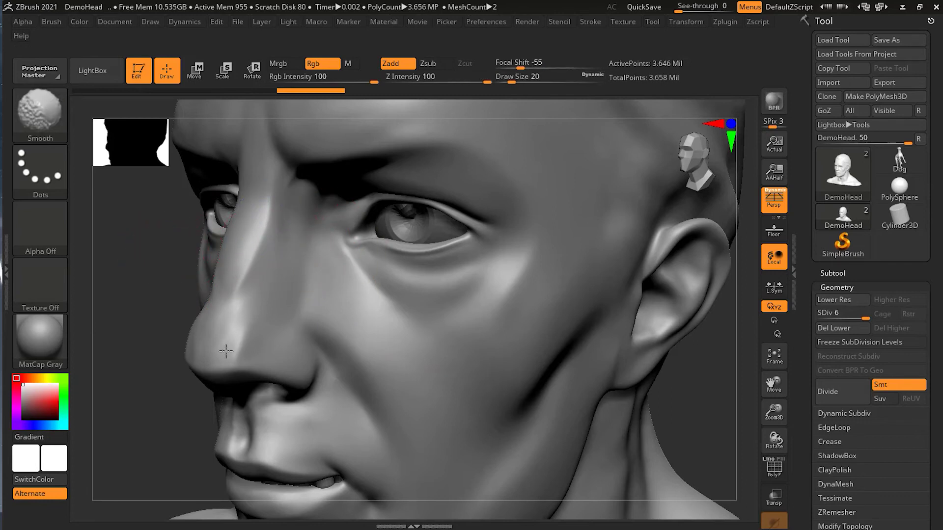
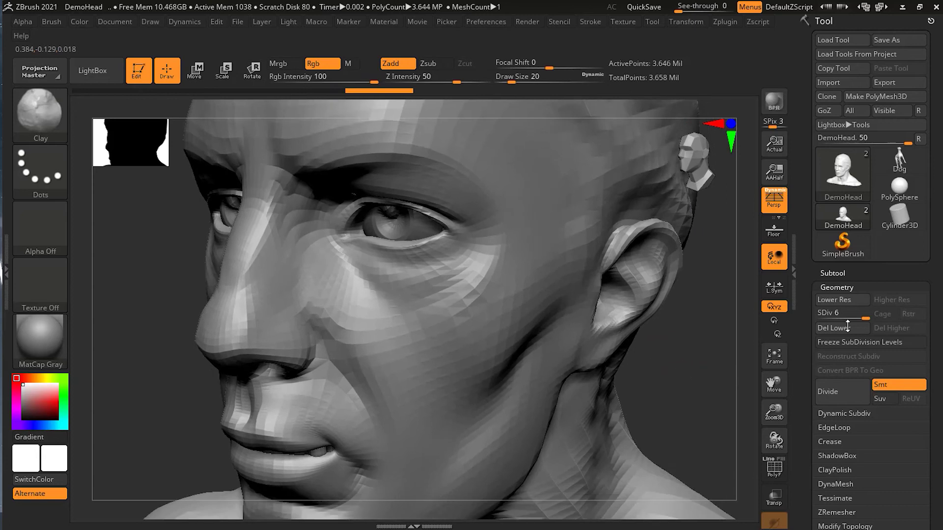
At SDiv 4, smooth out the sharp nose-bridge crease, then turn the head frontal.
{"action": "left_click_drag", "start_coordinate": [863, 319], "coordinate": [849, 319]}
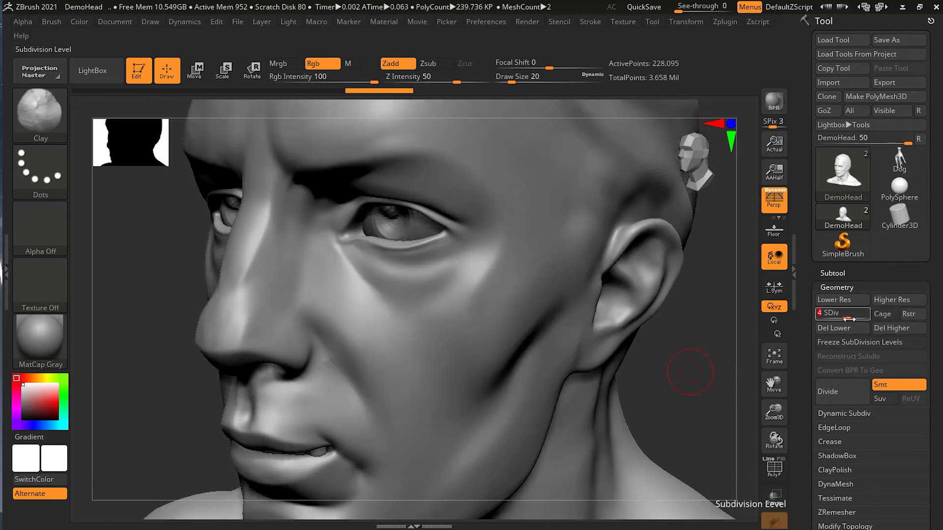
{"action": "mouse_move", "coordinate": [695, 354]}
{"action": "left_mouse_down", "text": "alt"}
{"action": "mouse_move", "coordinate": [717, 355]}
{"action": "mouse_move", "coordinate": [721, 365]}
{"action": "left_mouse_up", "text": "alt"}
{"action": "left_click_drag", "start_coordinate": [259, 235], "coordinate": [246, 271]}
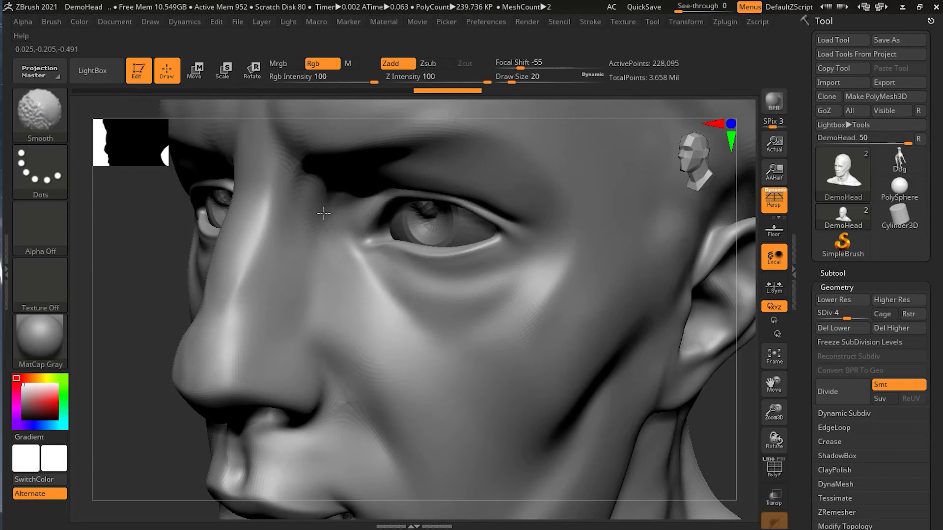
{"action": "key", "text": "shift"}
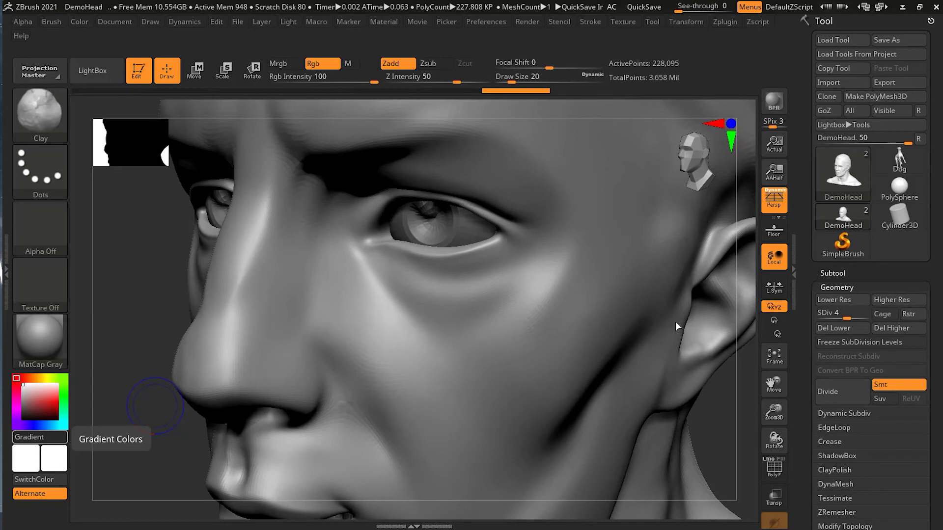
{"action": "left_click_drag", "start_coordinate": [707, 418], "coordinate": [642, 401]}
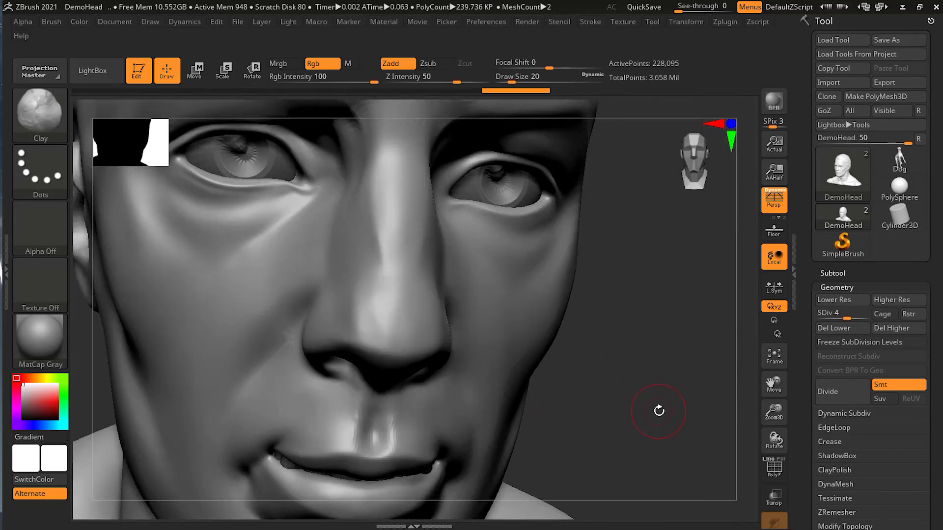
Undo the bust back to its earlier SDiv 3 state.
{"action": "key", "text": "ctrl"}
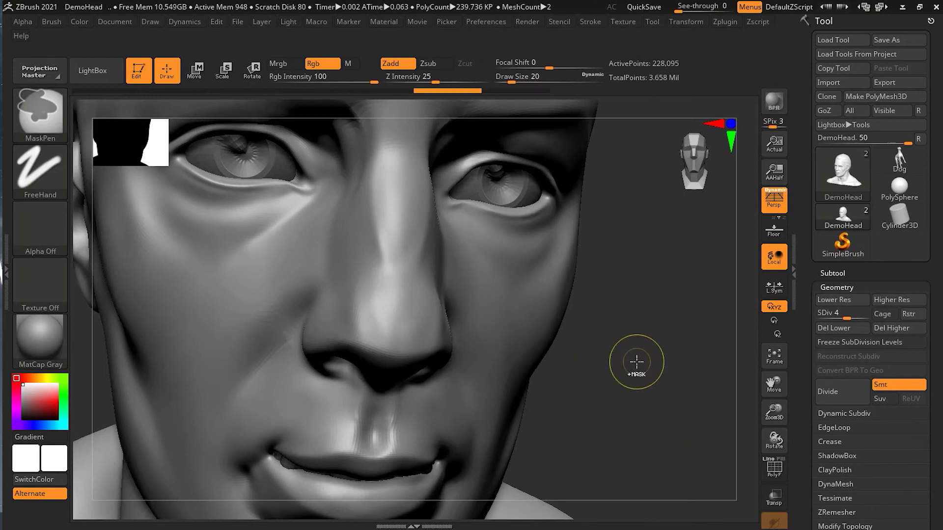
{"action": "key", "text": "d"}
{"action": "key", "text": "d"}
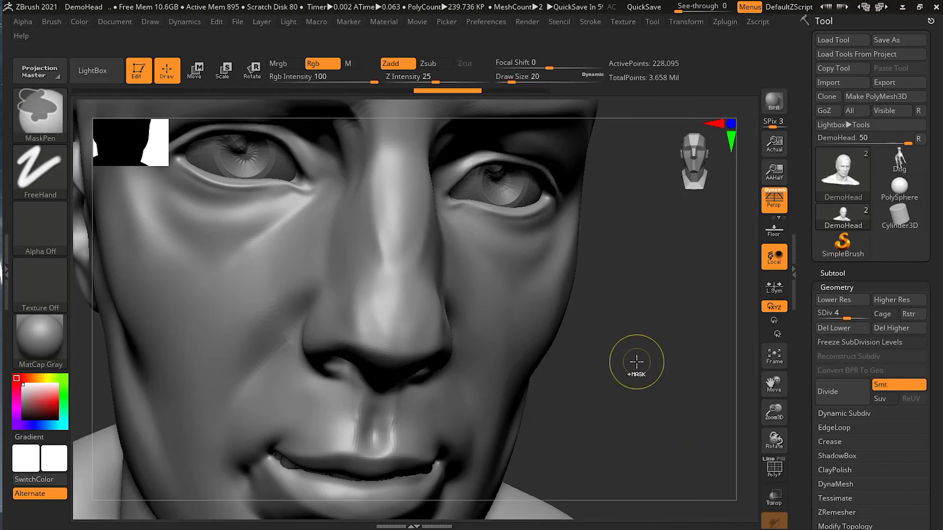
{"action": "left_click", "coordinate": [105, 91]}
Divide twice up to SDiv 5, then drop the bust to SDiv 1.
{"action": "left_click", "coordinate": [844, 390]}
{"action": "left_click", "coordinate": [843, 390]}
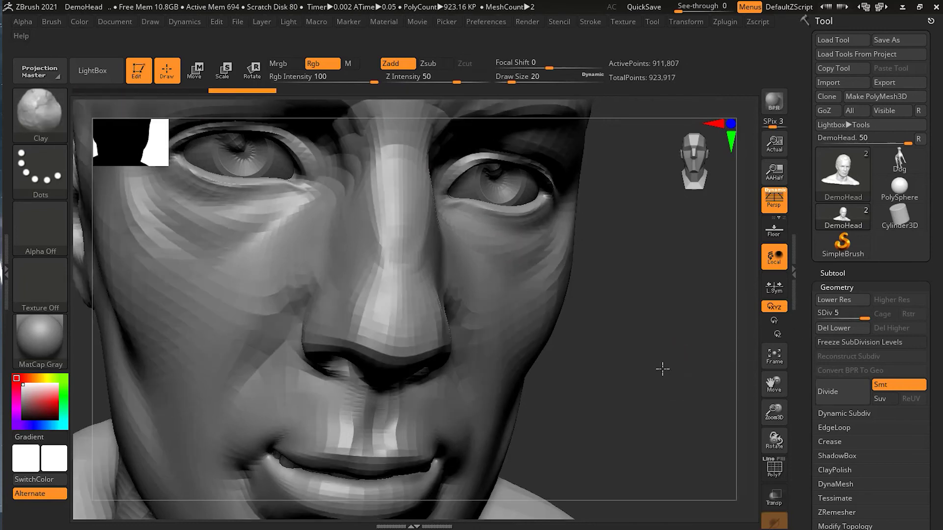
{"action": "left_click_drag", "start_coordinate": [604, 371], "coordinate": [756, 325]}
{"action": "left_click_drag", "start_coordinate": [838, 317], "coordinate": [812, 318]}
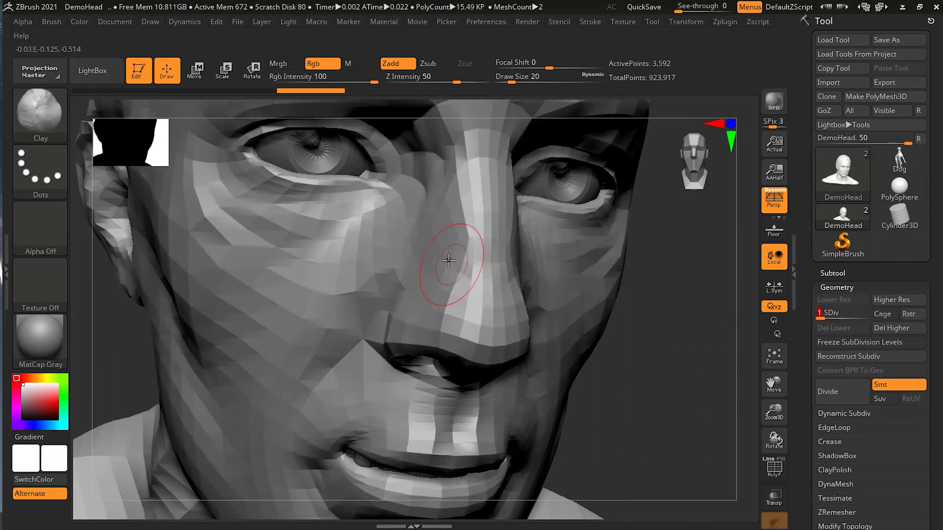
At SDiv 1, smooth the faceted nose bridge and the cheek under the eye.
{"action": "key", "text": "shift"}
{"action": "mouse_move", "coordinate": [452, 191]}
{"action": "left_mouse_down", "text": "shift"}
{"action": "mouse_move", "coordinate": [470, 216]}
{"action": "mouse_move", "coordinate": [464, 265]}
{"action": "mouse_move", "coordinate": [439, 289]}
{"action": "left_mouse_up", "text": "shift"}
{"action": "mouse_move", "coordinate": [434, 176]}
{"action": "left_mouse_down", "text": "shift"}
{"action": "mouse_move", "coordinate": [421, 200]}
{"action": "mouse_move", "coordinate": [304, 219]}
{"action": "mouse_move", "coordinate": [223, 212]}
{"action": "mouse_move", "coordinate": [272, 283]}
{"action": "mouse_move", "coordinate": [456, 343]}
{"action": "left_mouse_up", "text": "shift"}
Raise to SDiv 5 to check the smoothing from several angles, then return to SDiv 1.
{"action": "left_click_drag", "start_coordinate": [830, 313], "coordinate": [882, 320]}
{"action": "mouse_move", "coordinate": [658, 392]}
{"action": "left_mouse_down"}
{"action": "mouse_move", "coordinate": [684, 398]}
{"action": "mouse_move", "coordinate": [651, 409]}
{"action": "left_mouse_up"}
{"action": "left_click_drag", "start_coordinate": [200, 350], "coordinate": [221, 351]}
{"action": "left_click_drag", "start_coordinate": [642, 366], "coordinate": [682, 366]}
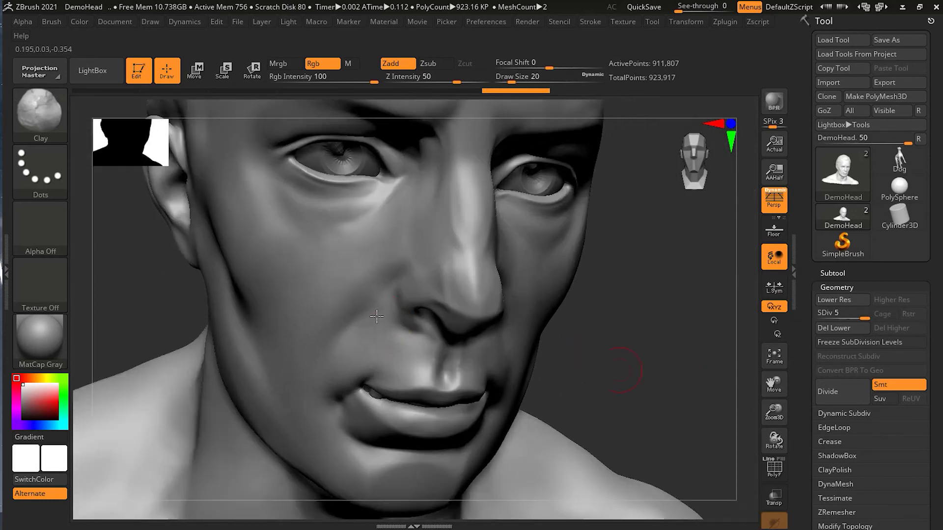
{"action": "left_click_drag", "start_coordinate": [626, 323], "coordinate": [605, 330]}
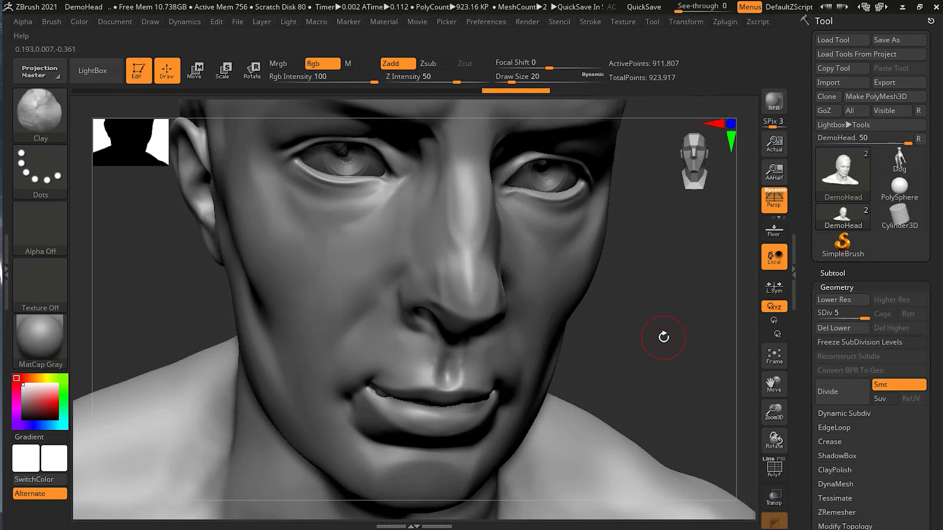
{"action": "left_click_drag", "start_coordinate": [857, 314], "coordinate": [813, 319]}
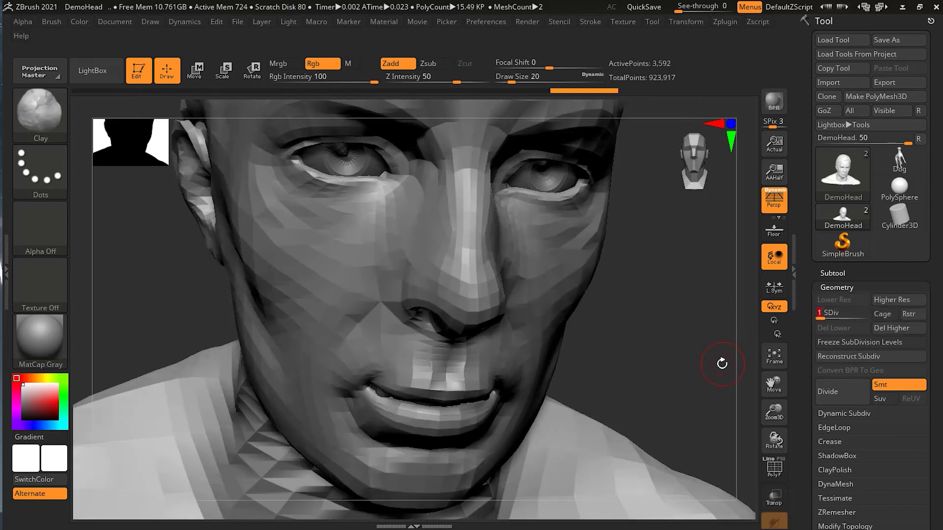
In three-quarter view, smooth the mouth corner and cheek so the lips part slightly.
{"action": "left_click_drag", "start_coordinate": [654, 347], "coordinate": [629, 343]}
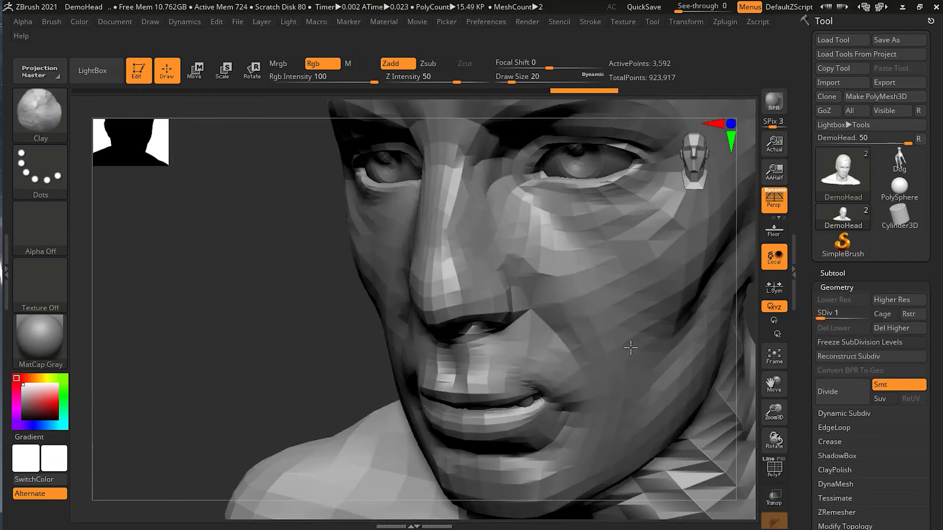
{"action": "key", "text": "shift"}
{"action": "mouse_move", "coordinate": [564, 369]}
{"action": "left_mouse_down", "text": "shift"}
{"action": "mouse_move", "coordinate": [516, 393]}
{"action": "mouse_move", "coordinate": [548, 378]}
{"action": "mouse_move", "coordinate": [573, 406]}
{"action": "mouse_move", "coordinate": [574, 368]}
{"action": "left_mouse_up", "text": "shift"}
Raise the bust to SDiv 5 and rotate it to inspect the mouth and face.
{"action": "left_click_drag", "start_coordinate": [830, 318], "coordinate": [875, 319]}
{"action": "left_click_drag", "start_coordinate": [267, 387], "coordinate": [569, 339]}
{"action": "left_click_drag", "start_coordinate": [696, 314], "coordinate": [557, 336]}
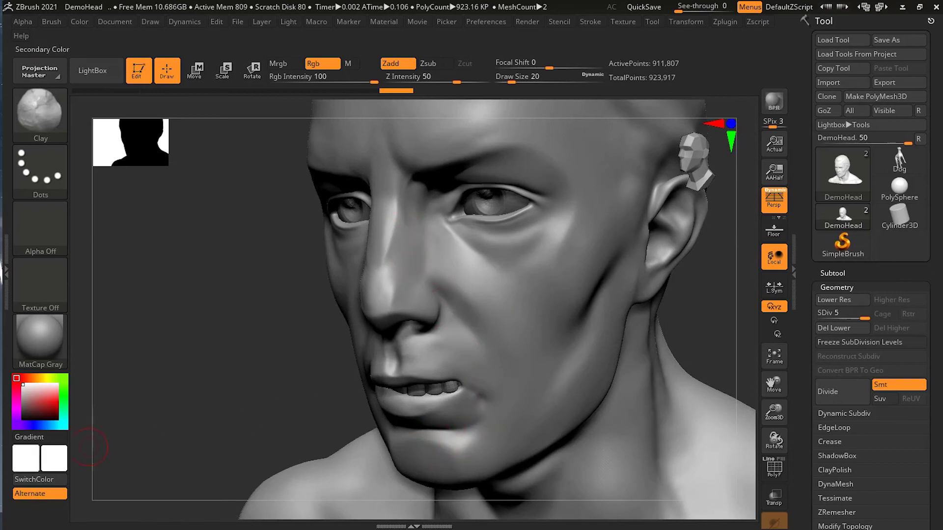
{"action": "mouse_move", "coordinate": [54, 458]}
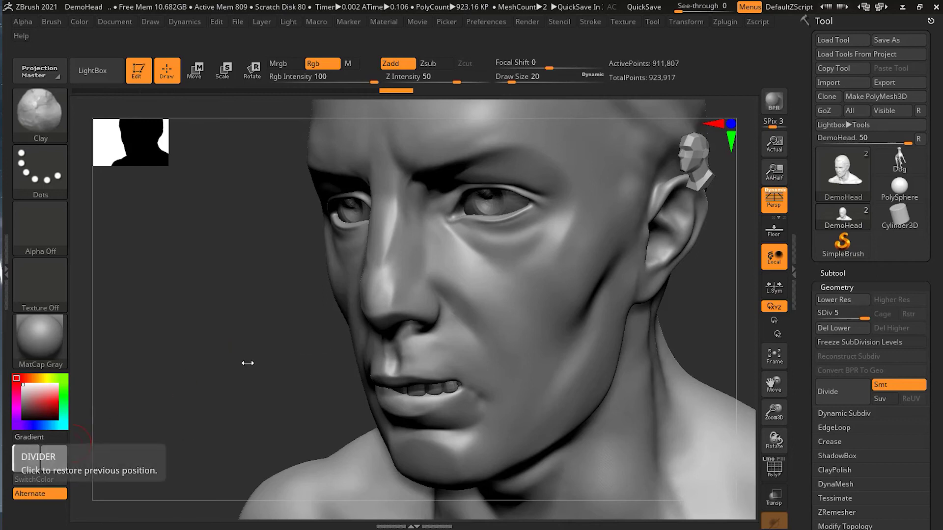
{"action": "mouse_move", "coordinate": [240, 365]}
{"action": "left_mouse_down"}
{"action": "mouse_move", "coordinate": [656, 323]}
{"action": "mouse_move", "coordinate": [667, 332]}
{"action": "mouse_move", "coordinate": [638, 351]}
{"action": "mouse_move", "coordinate": [674, 349]}
{"action": "mouse_move", "coordinate": [684, 332]}
{"action": "mouse_move", "coordinate": [666, 356]}
{"action": "left_mouse_up"}
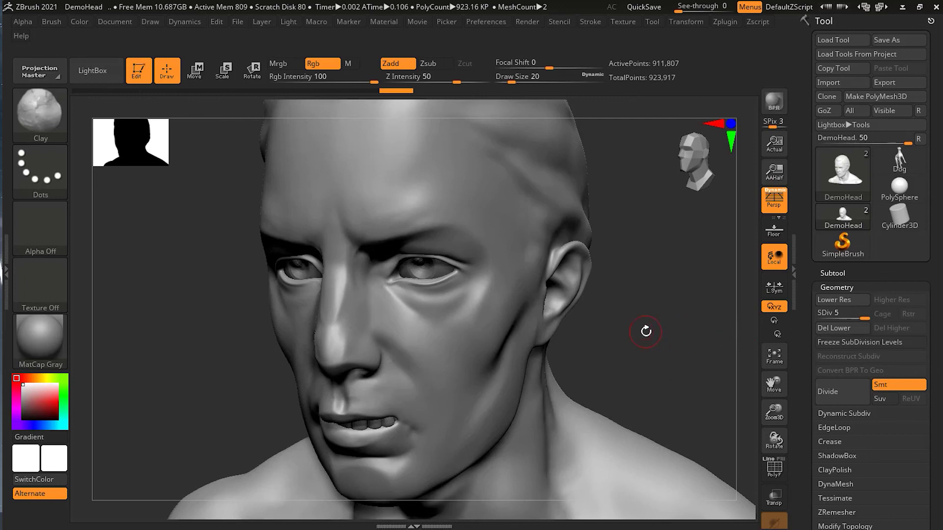
Step down and back up to SDiv 5, then divide to a new SDiv 6 (3.646 million points).
{"action": "key", "text": "shift+d"}
{"action": "key", "text": "shift+d"}
{"action": "key", "text": "shift+d"}
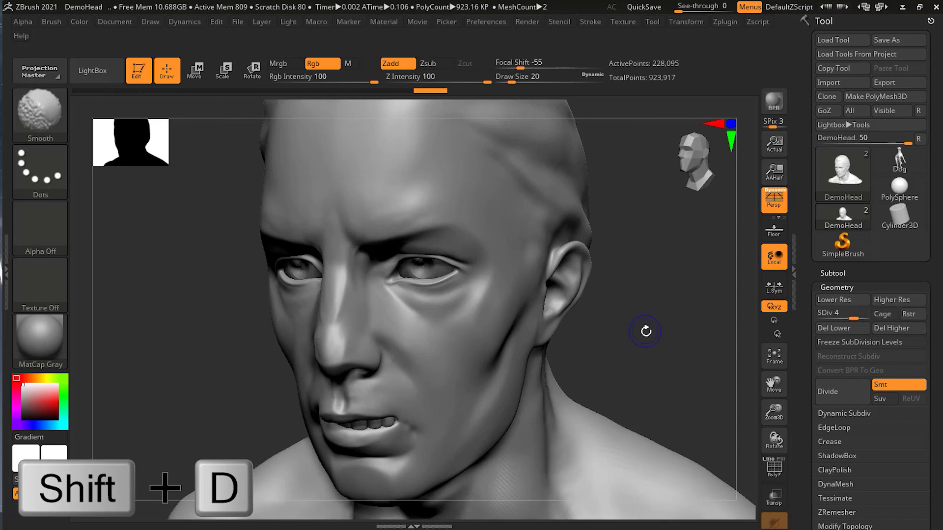
{"action": "key", "text": "shift+d"}
{"action": "key", "text": "shift+d"}
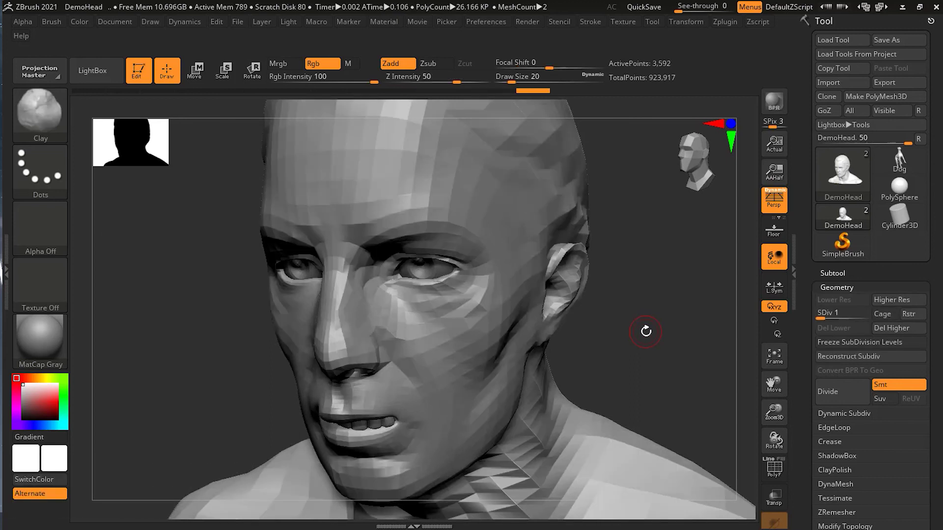
{"action": "key", "text": "d"}
{"action": "key", "text": "d"}
{"action": "key", "text": "d"}
{"action": "key", "text": "d"}
{"action": "key", "text": "ctrl"}
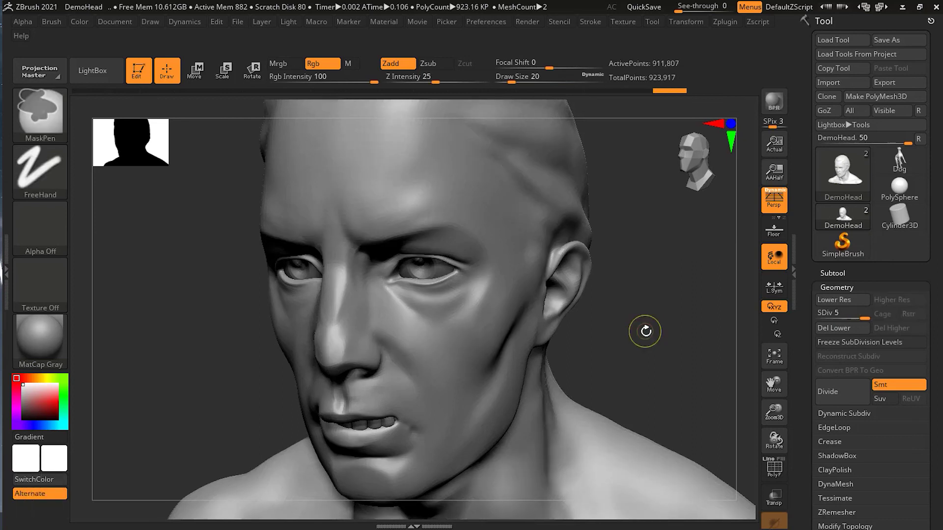
{"action": "key", "text": "ctrl+d"}
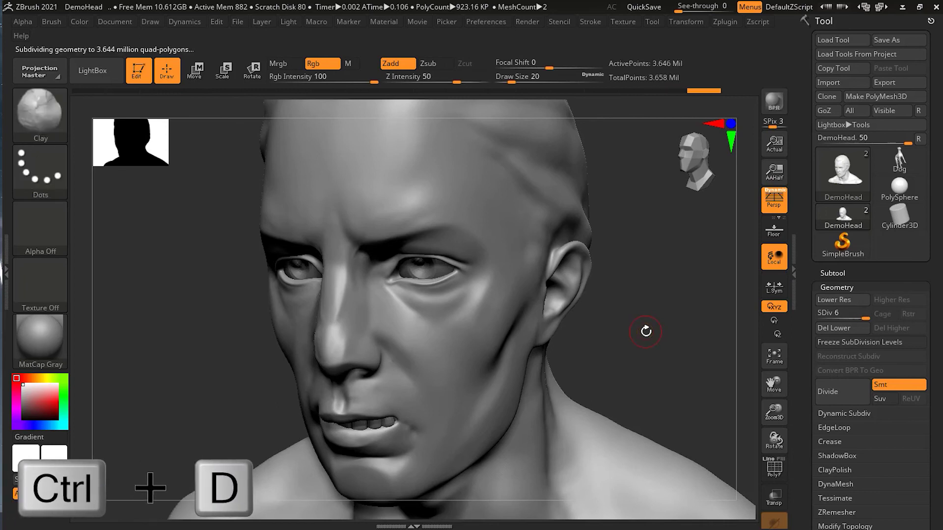